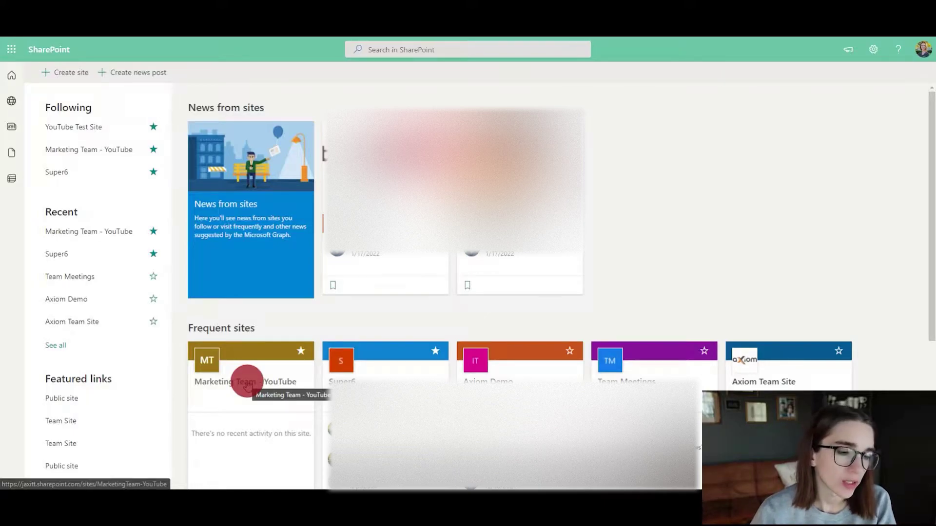
Open the Marketing Team - YouTube site and review its home page from bottom back to top.
click(247, 385)
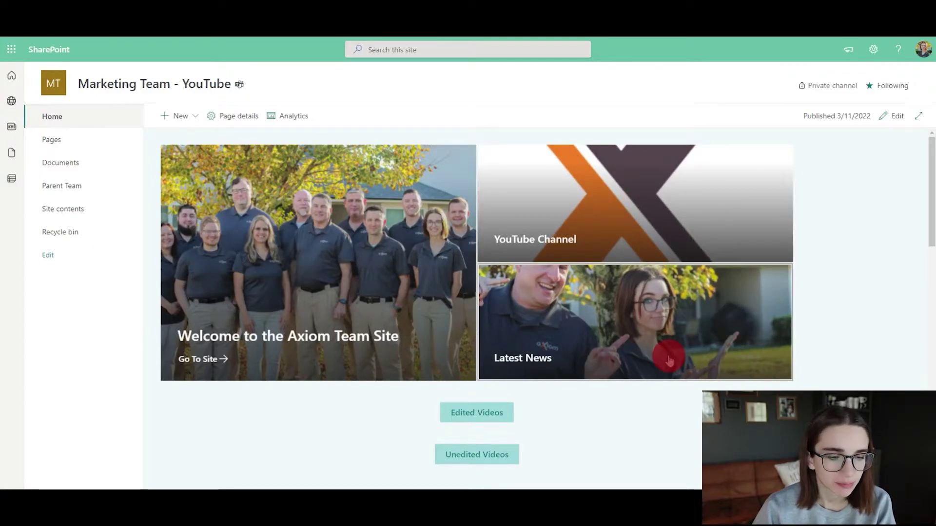
scroll(669, 359, down, 2)
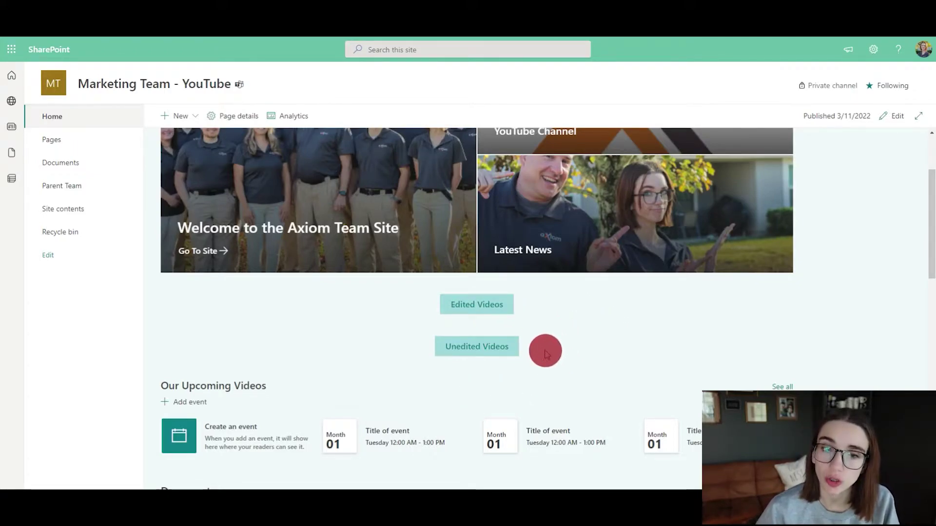
scroll(545, 351, down, 5)
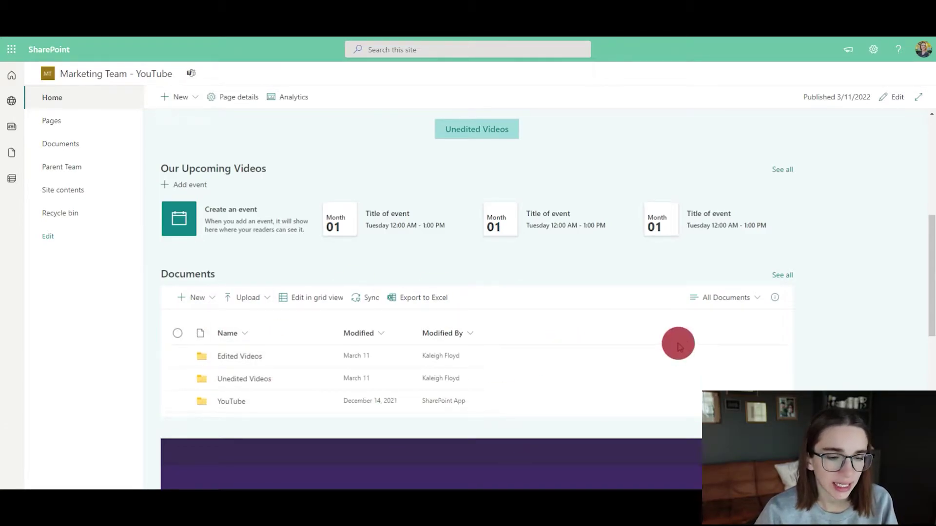
scroll(679, 346, down, 6)
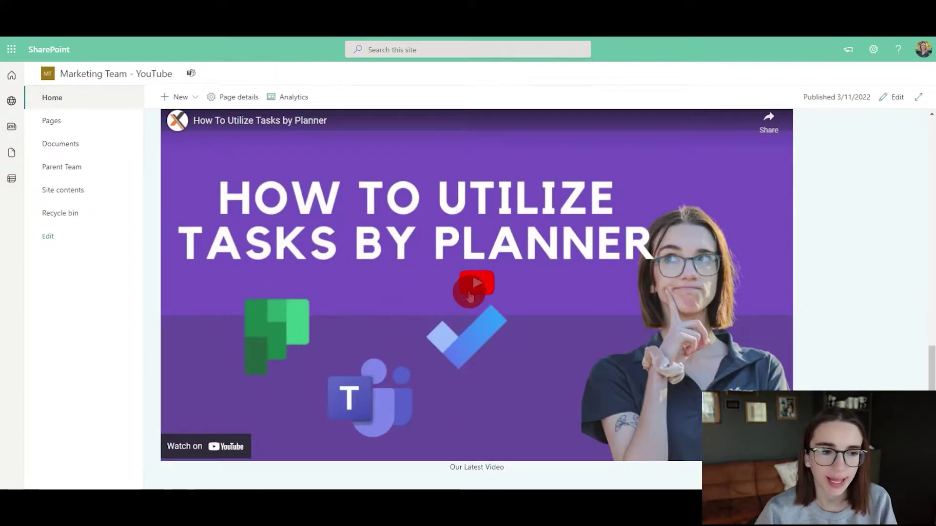
scroll(876, 239, up, 8)
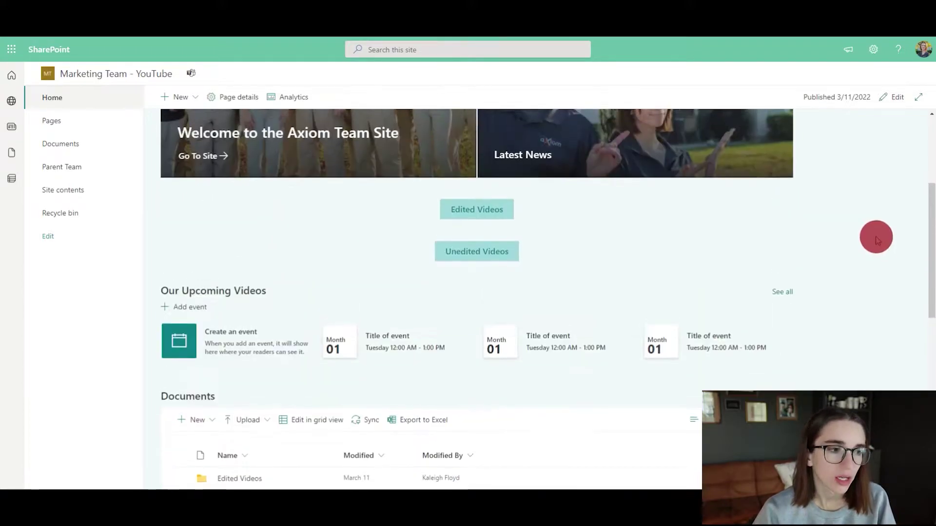
scroll(876, 239, up, 4)
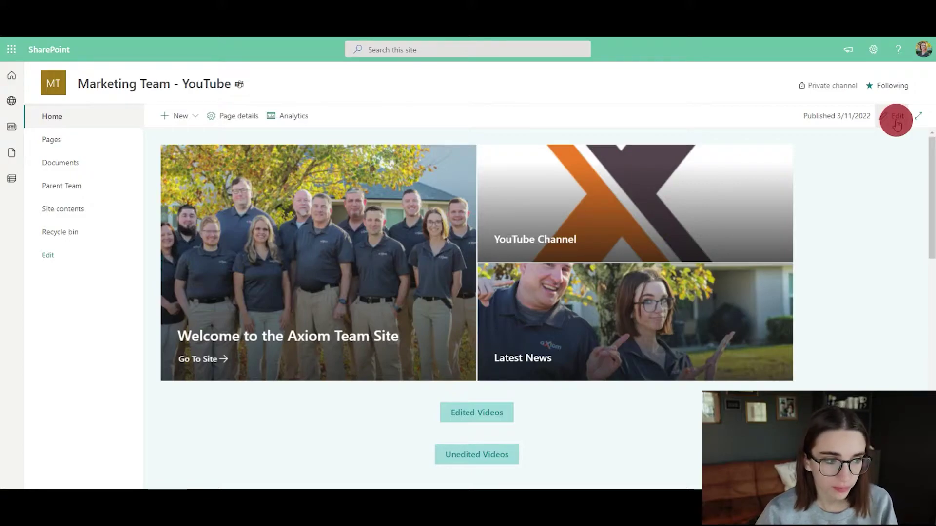
Put the home page into edit mode and add a two-column section at the top.
click(896, 121)
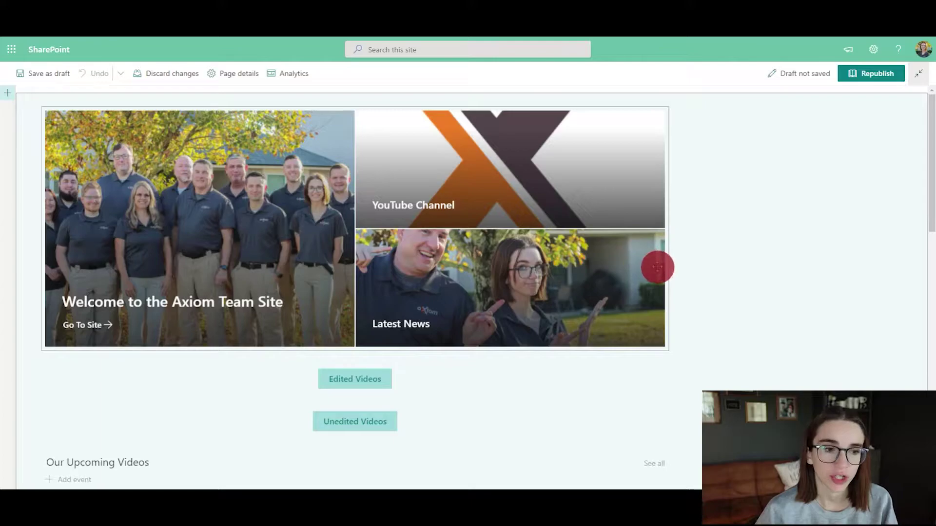
click(659, 269)
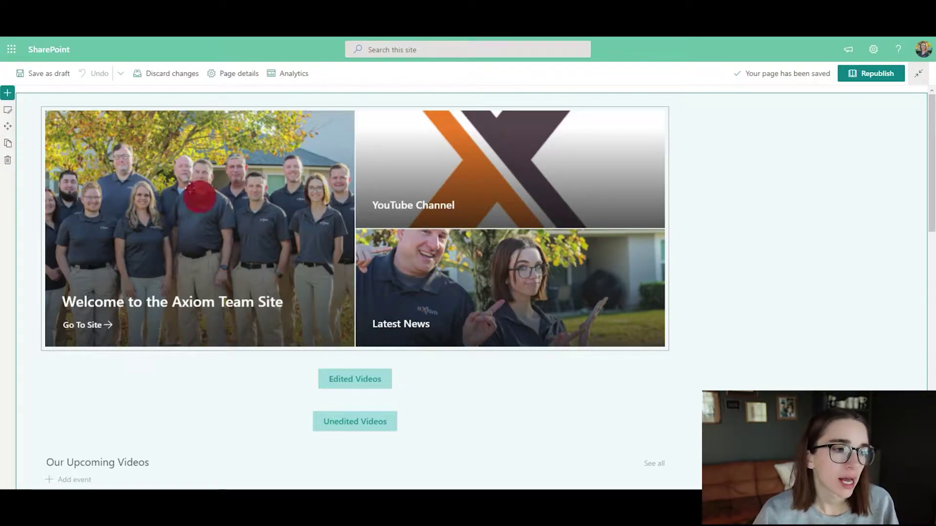
click(9, 94)
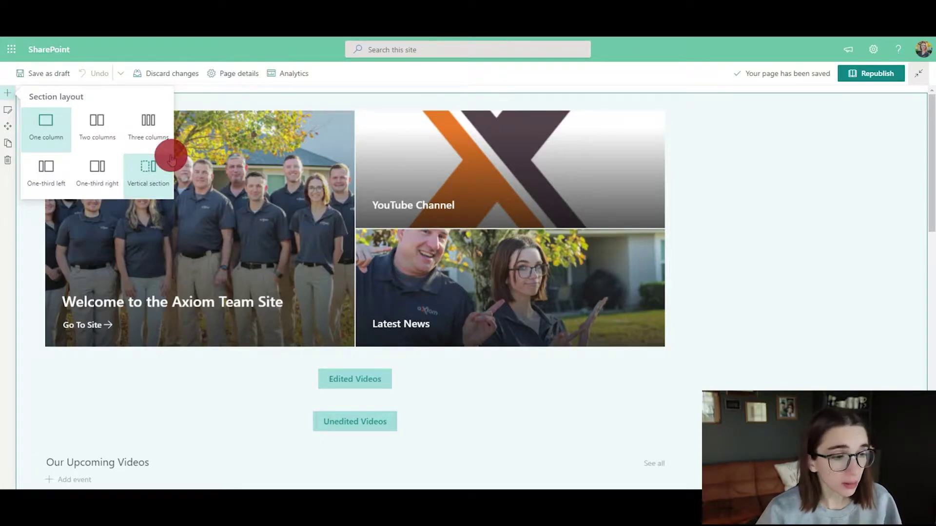
click(97, 125)
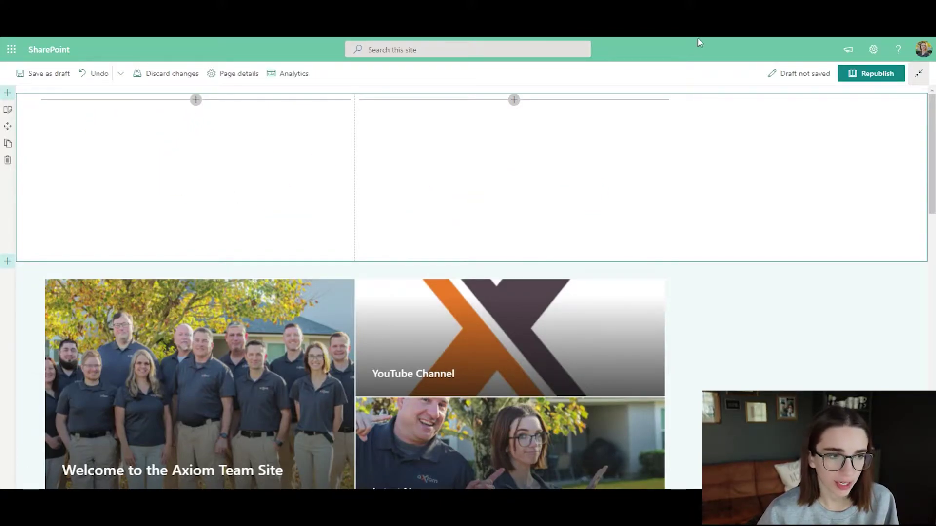
Undo the two-column section, dismiss the section layouts, and bring up web parts below the hero.
click(195, 101)
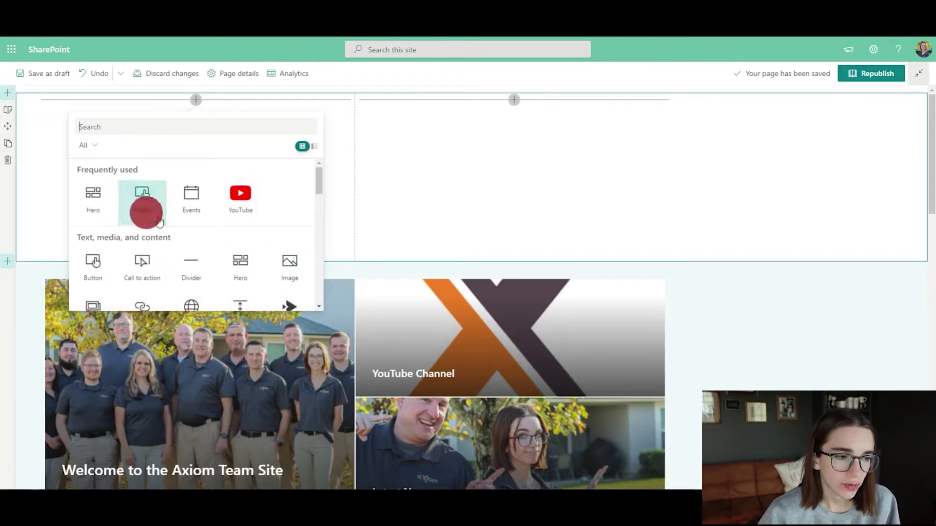
click(451, 167)
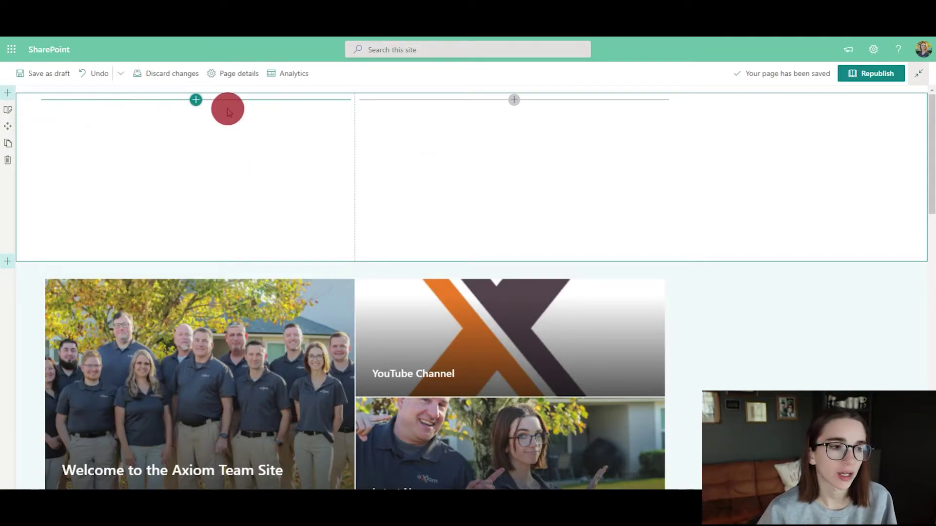
click(90, 77)
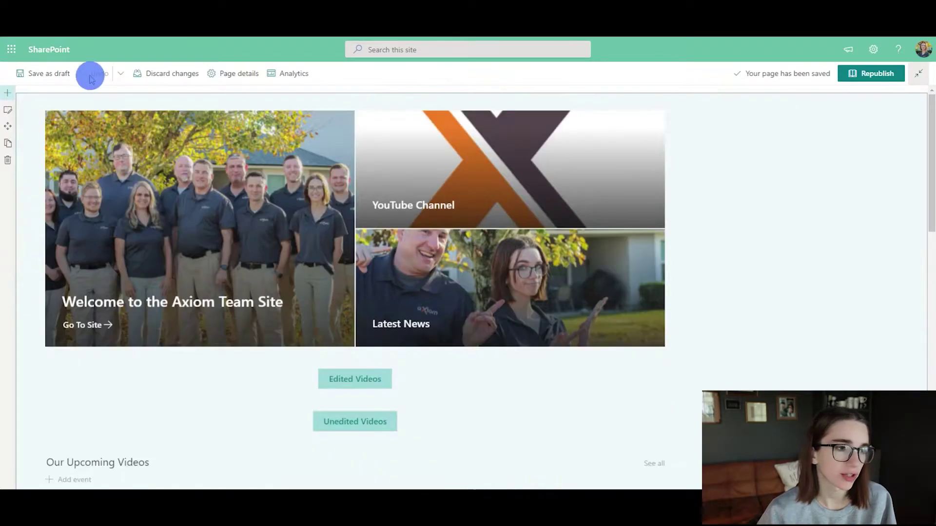
click(8, 93)
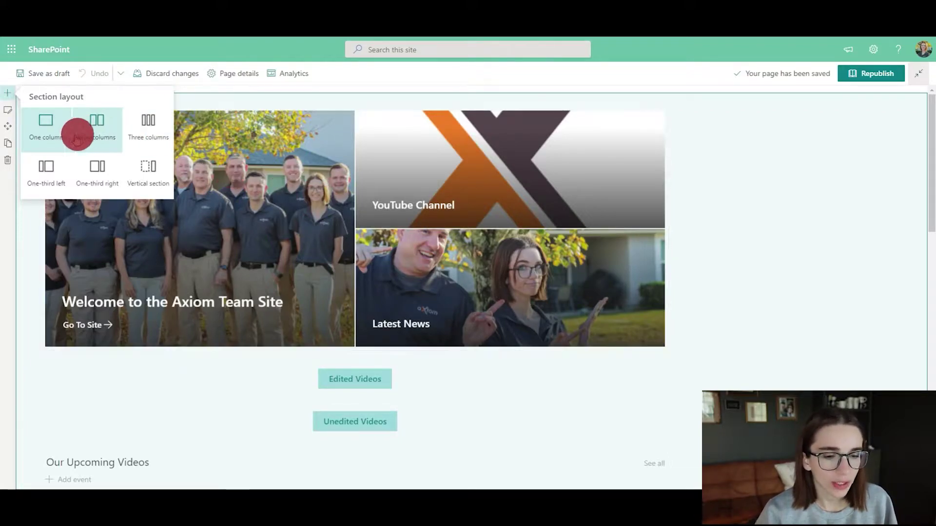
click(728, 307)
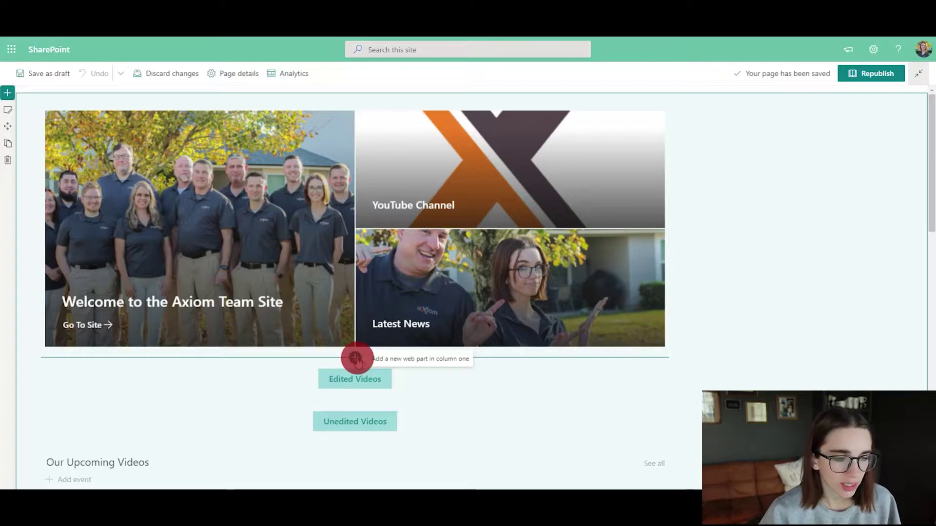
click(356, 359)
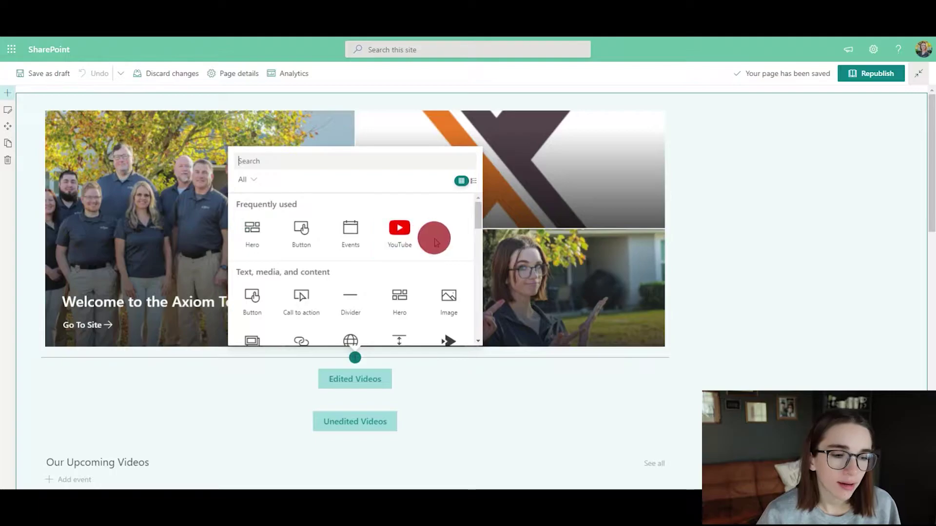
Insert a call to action below the hero reading 'Check out our website for more info!'.
scroll(436, 239, down, 1)
scroll(453, 258, down, 1)
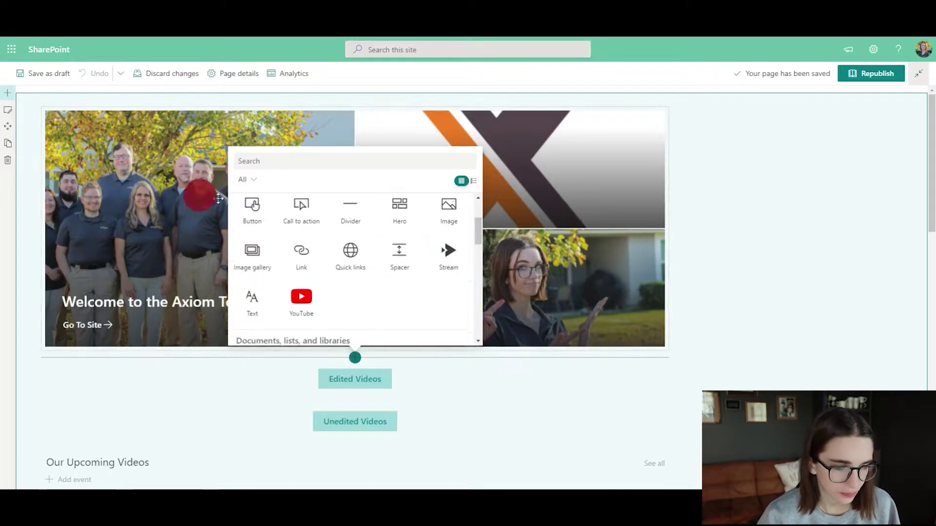
scroll(317, 277, down, 3)
scroll(268, 302, down, 1)
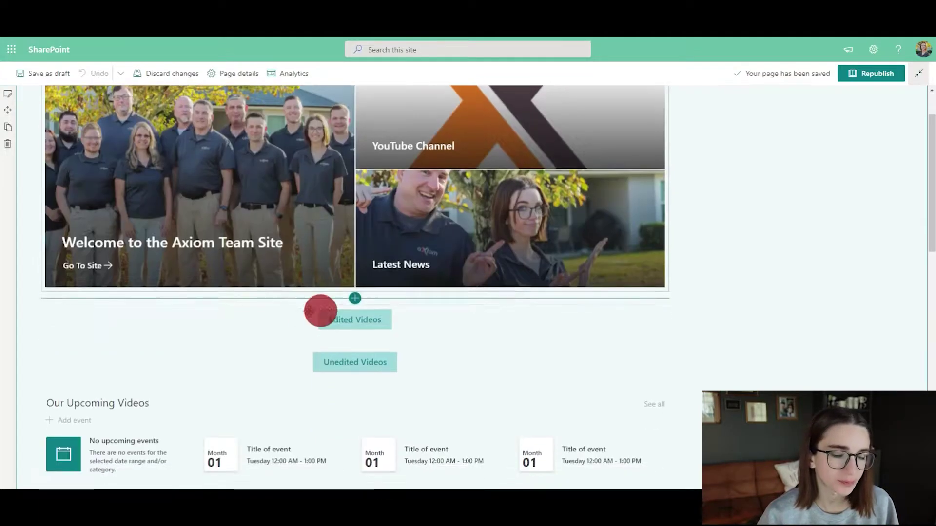
click(355, 299)
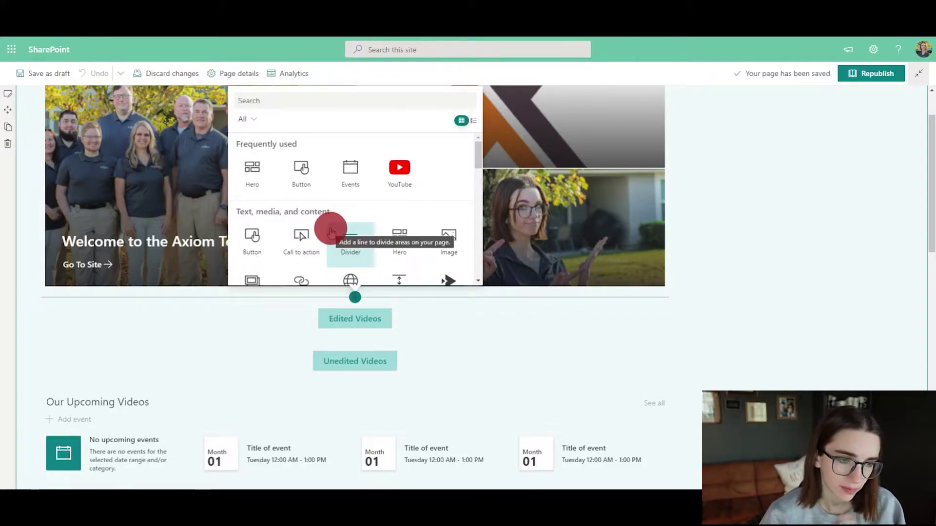
click(308, 234)
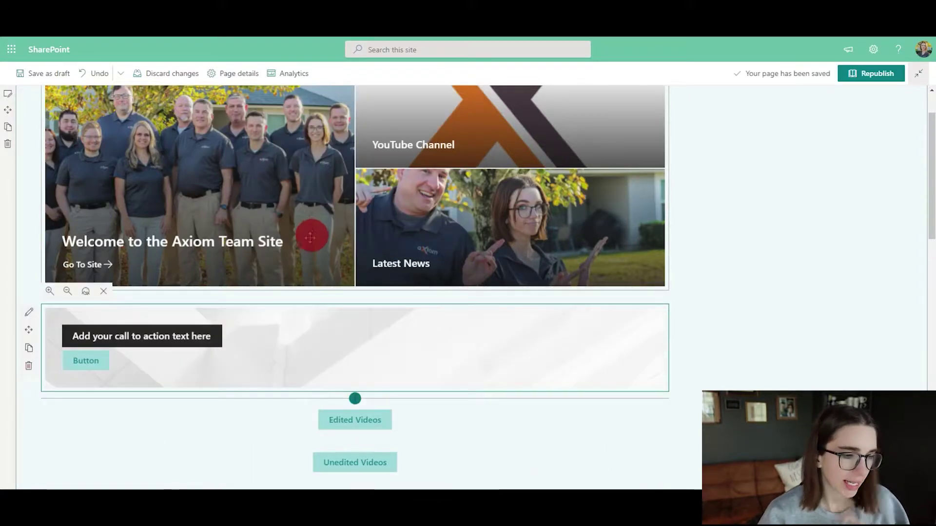
click(175, 343)
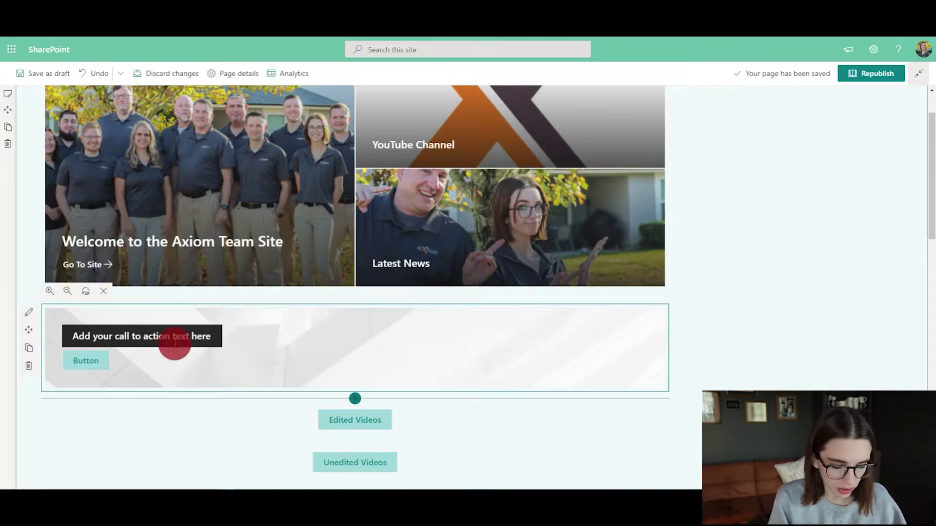
text(Chec)
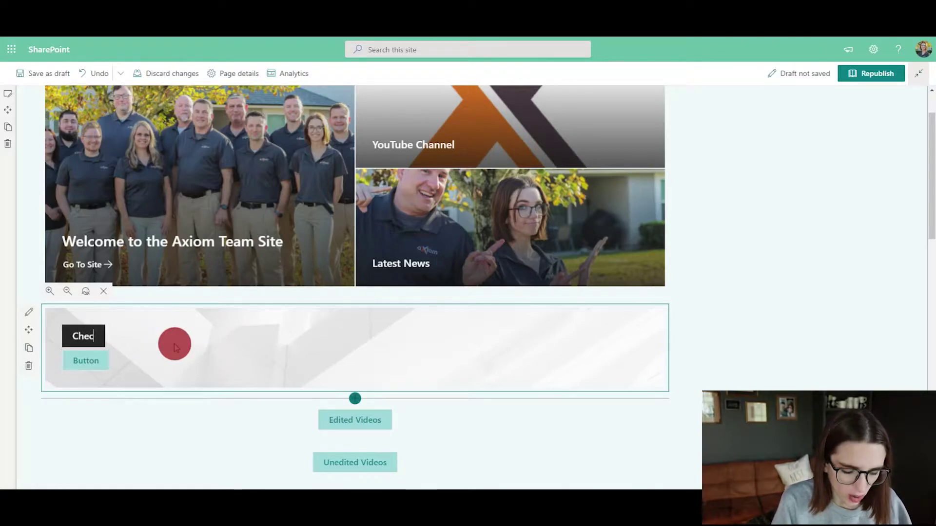
text(k out our website for more info!)
Label the call-to-action button 'Go To Site' and link it to the axiom.tech website.
click(87, 363)
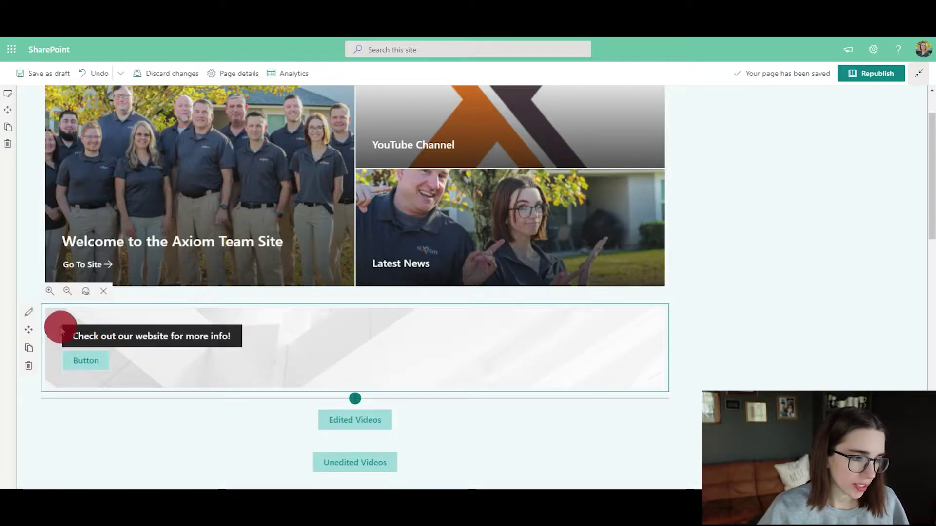
click(30, 315)
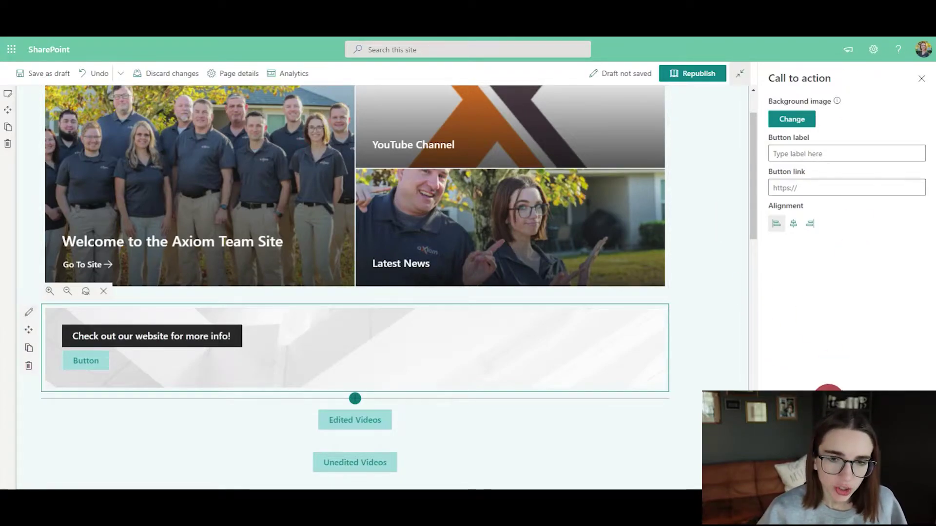
click(834, 155)
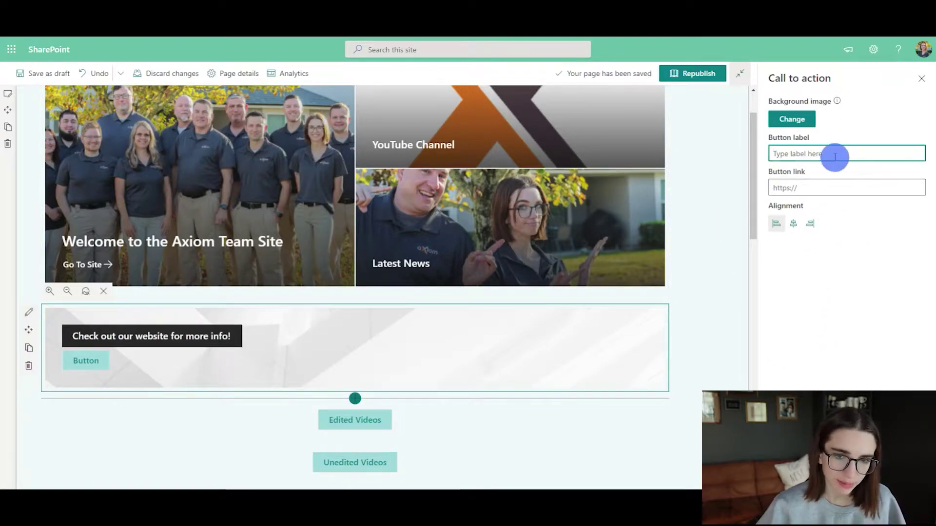
click(835, 157)
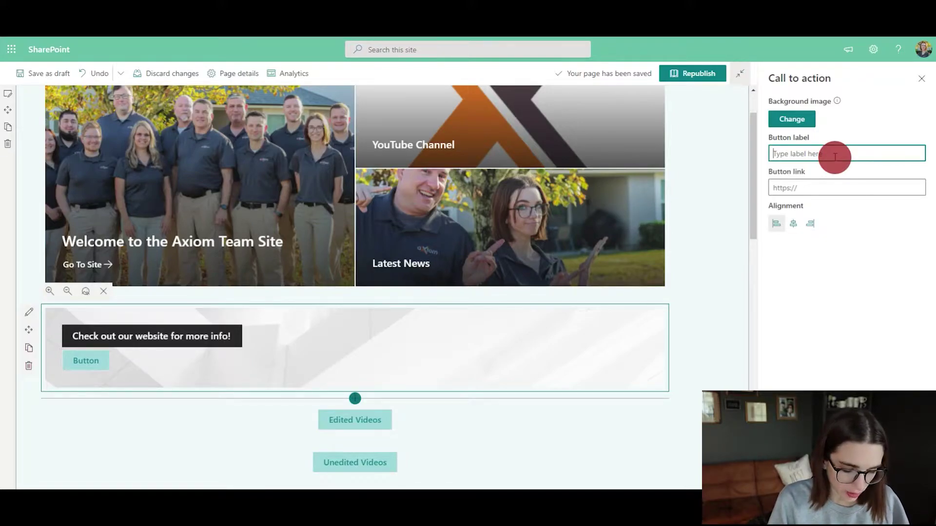
text(Go To Site)
click(813, 190)
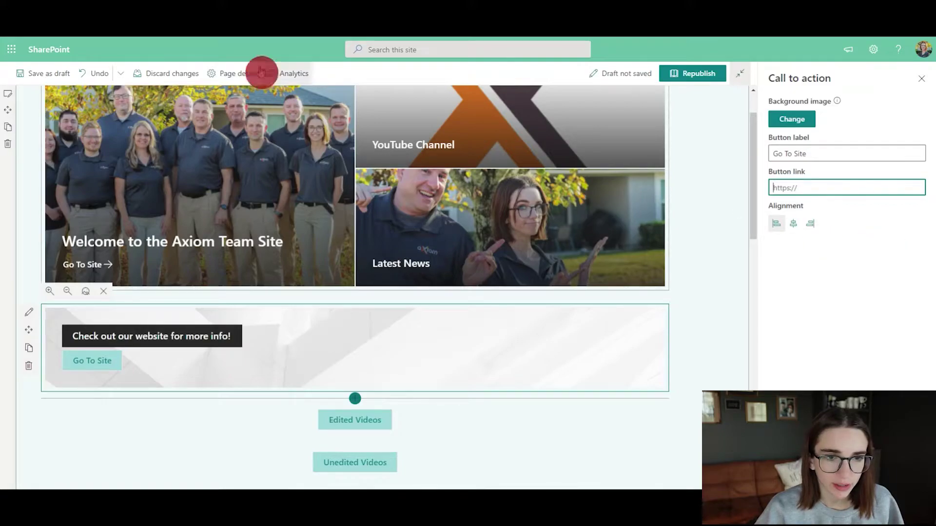
click(805, 192)
click(872, 272)
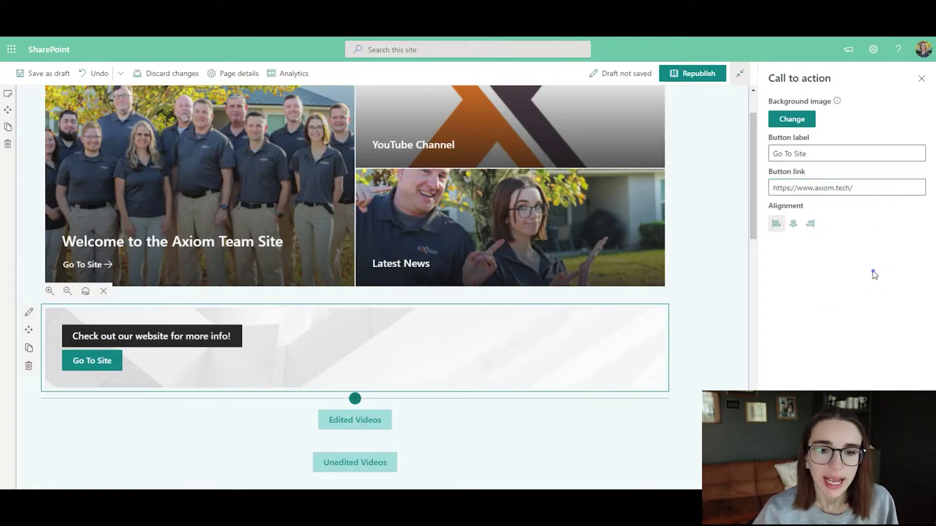
Align the banner message and button to the left.
click(800, 228)
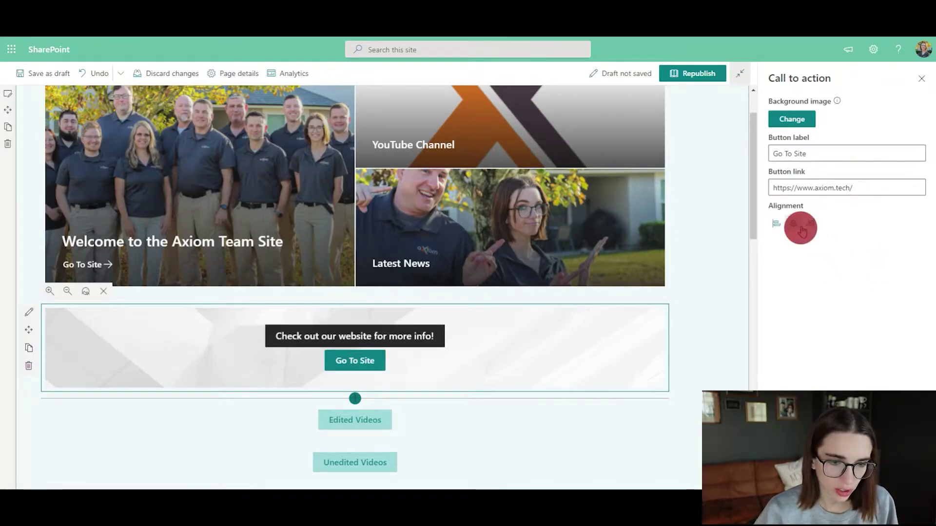
click(808, 225)
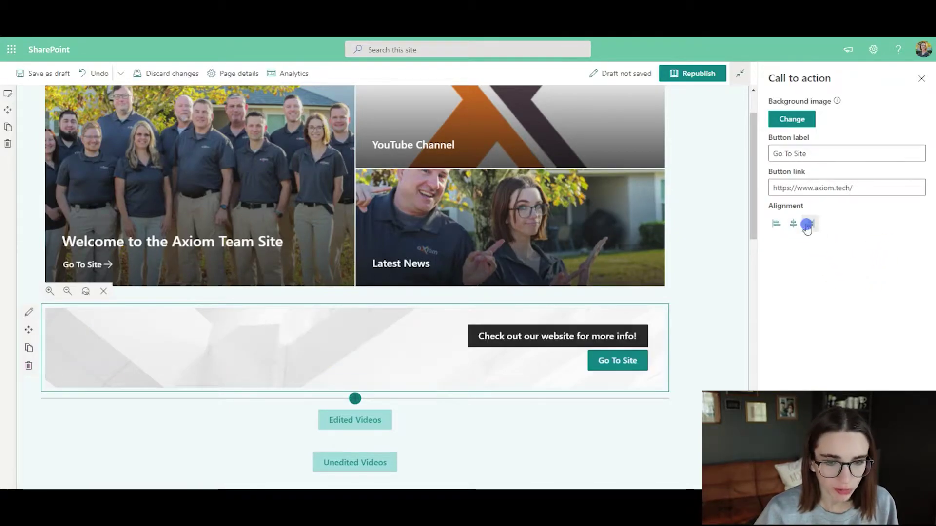
click(778, 224)
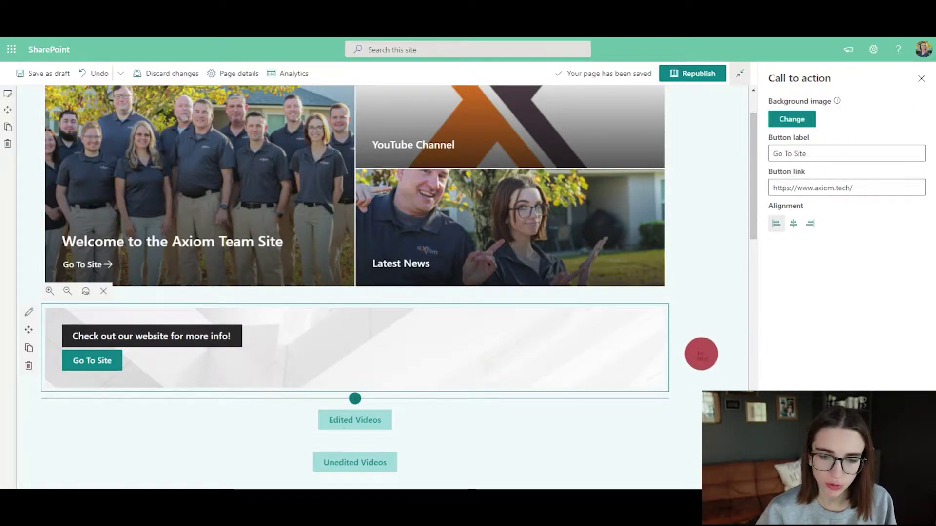
Upload the team photo as the call-to-action banner's background image.
click(802, 128)
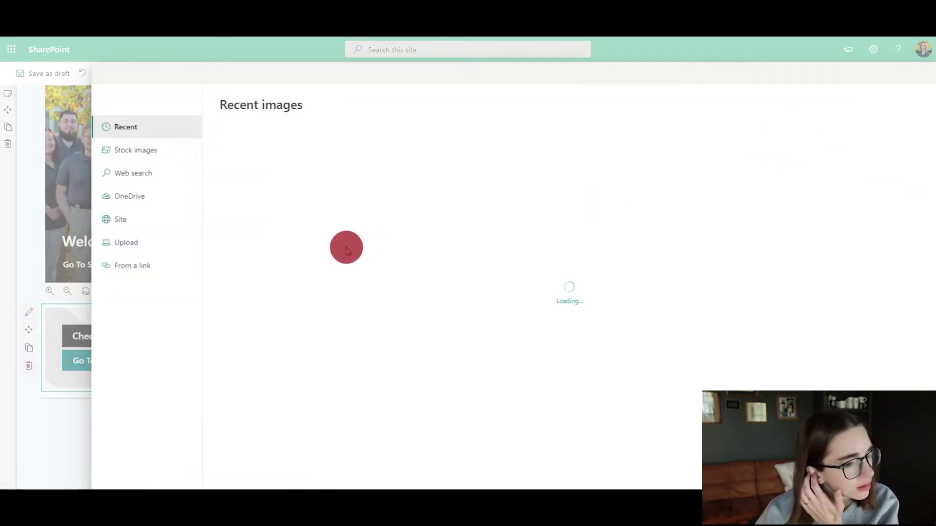
click(128, 244)
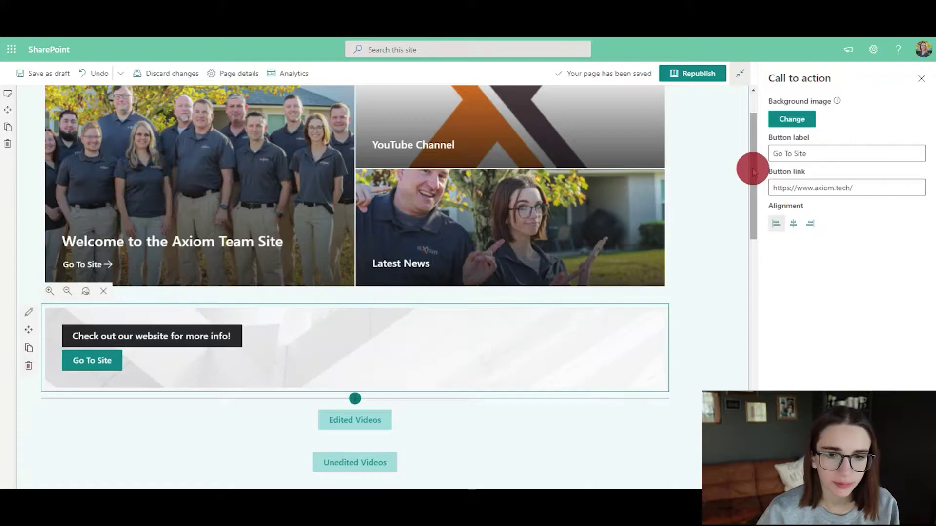
click(921, 78)
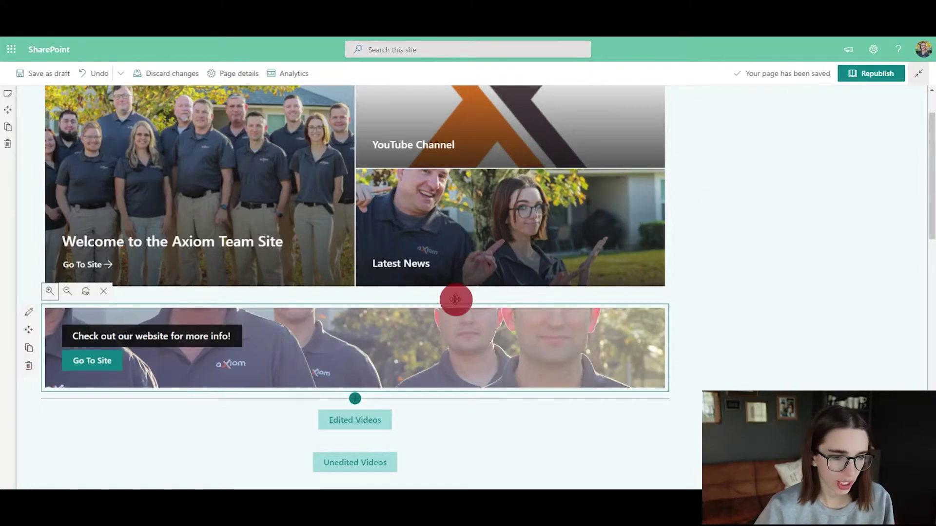
scroll(395, 328, down, 1)
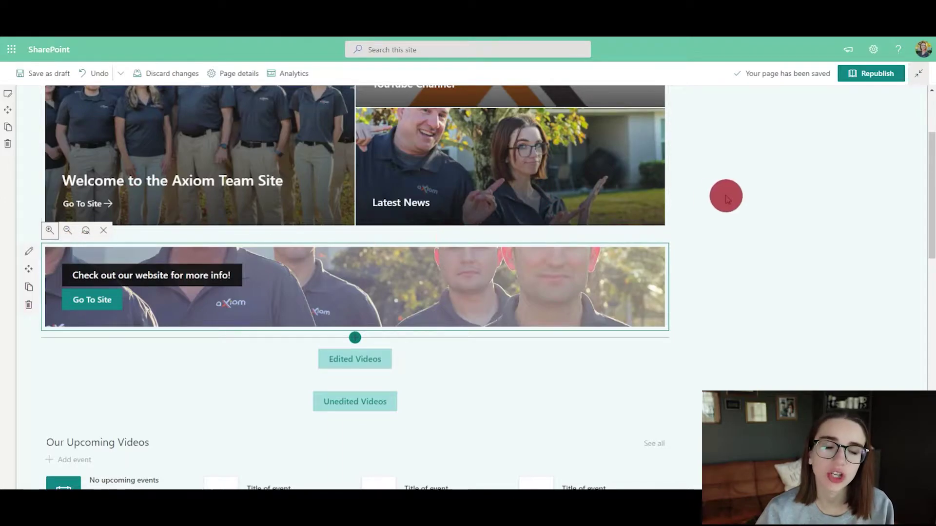
scroll(726, 197, up, 3)
scroll(726, 197, down, 3)
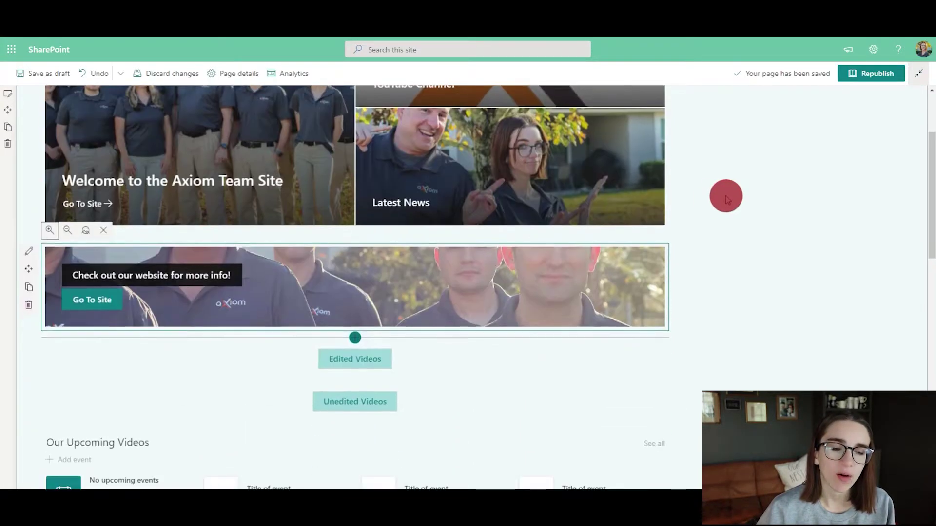
scroll(726, 198, up, 3)
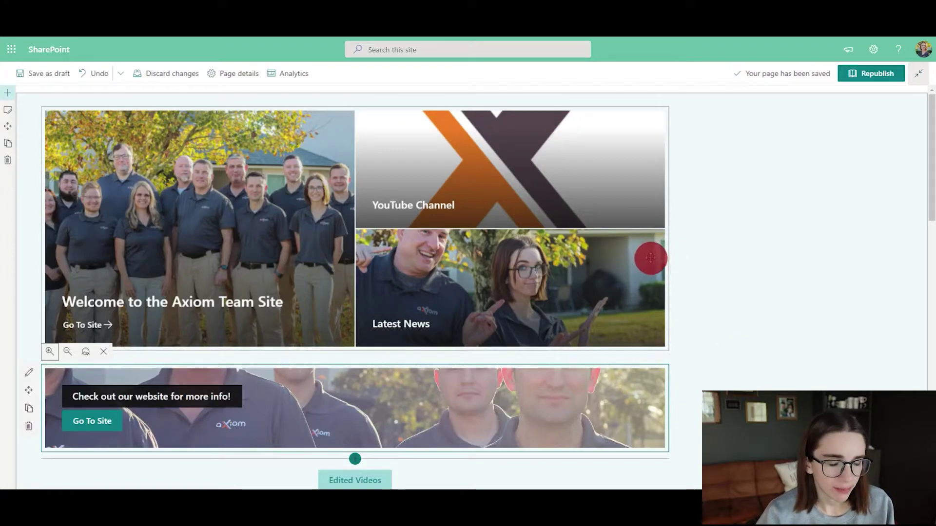
scroll(645, 265, down, 3)
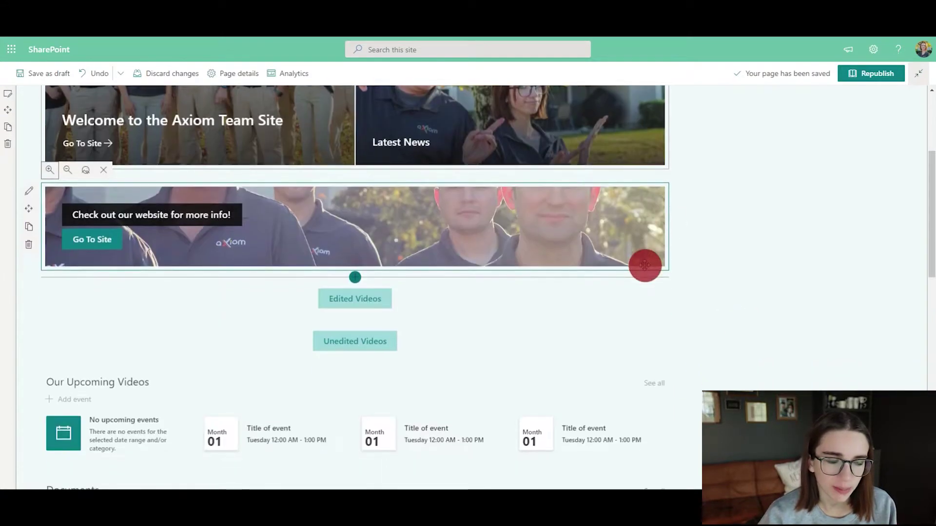
scroll(645, 265, up, 3)
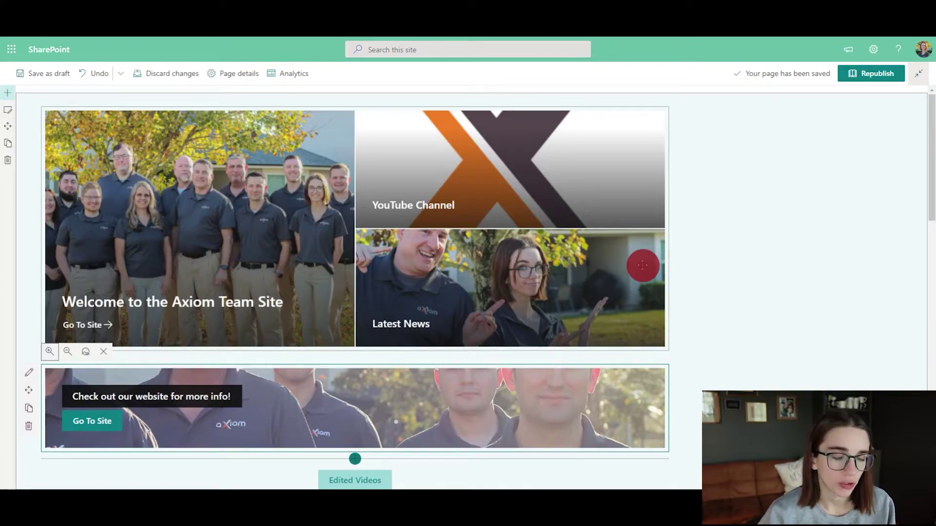
scroll(644, 265, down, 1)
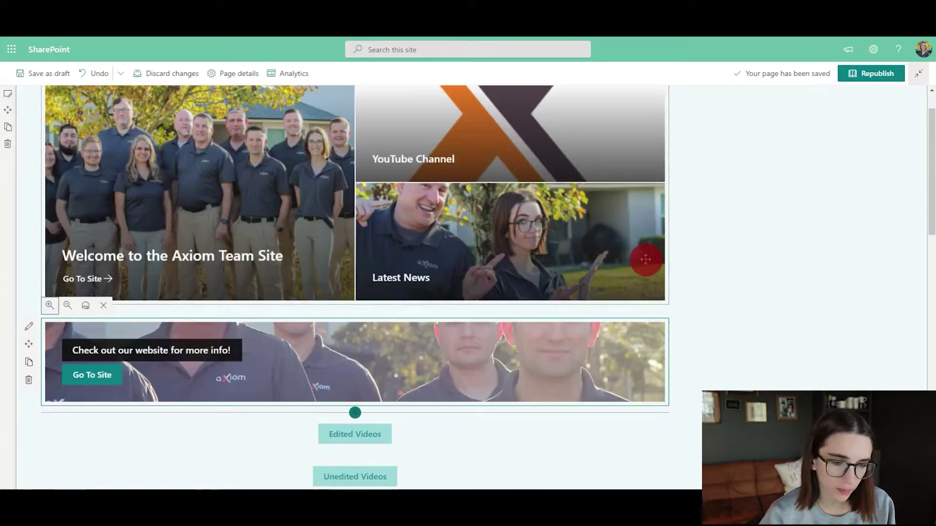
Open the Edited Videos button's settings and copy the Edited Videos folder link from Documents.
click(323, 419)
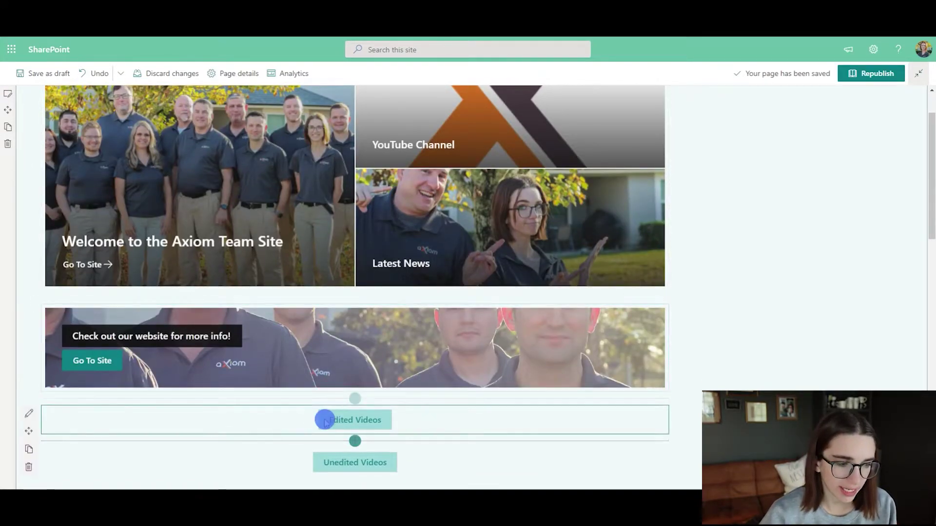
click(324, 418)
click(24, 416)
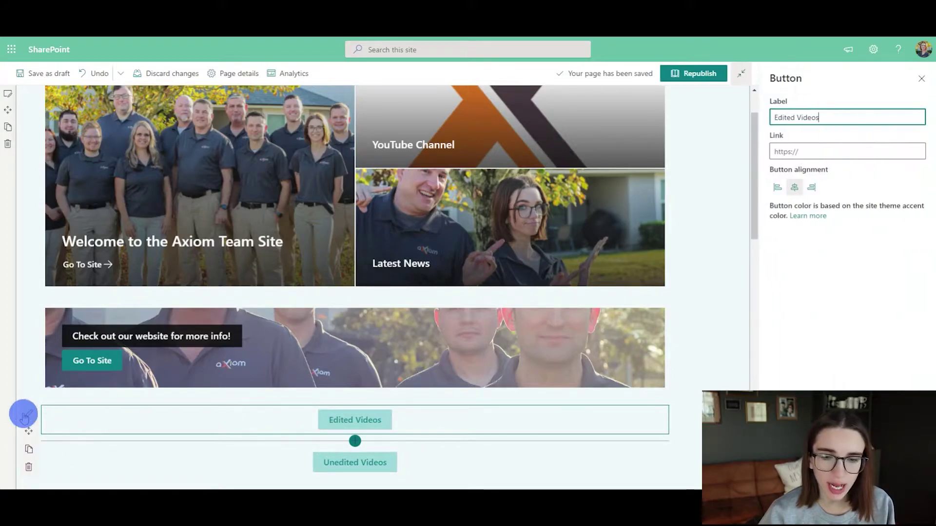
click(814, 151)
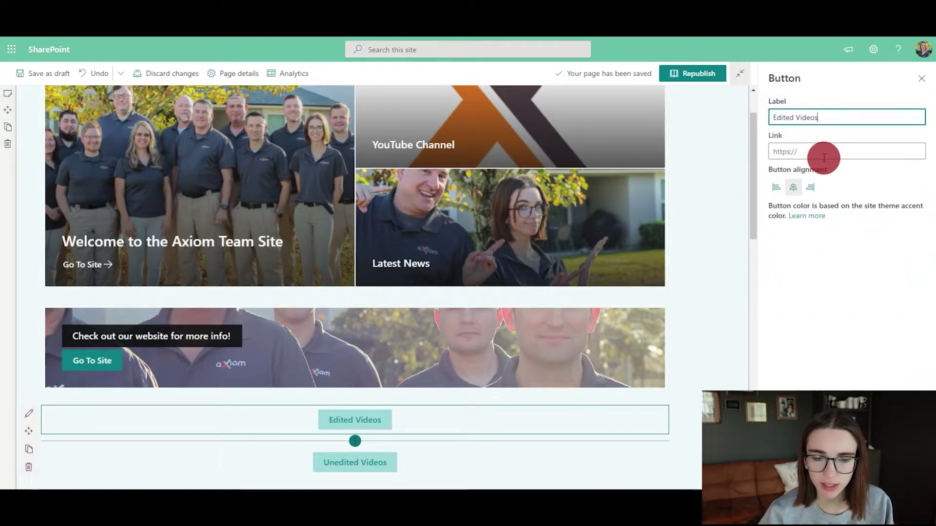
click(824, 155)
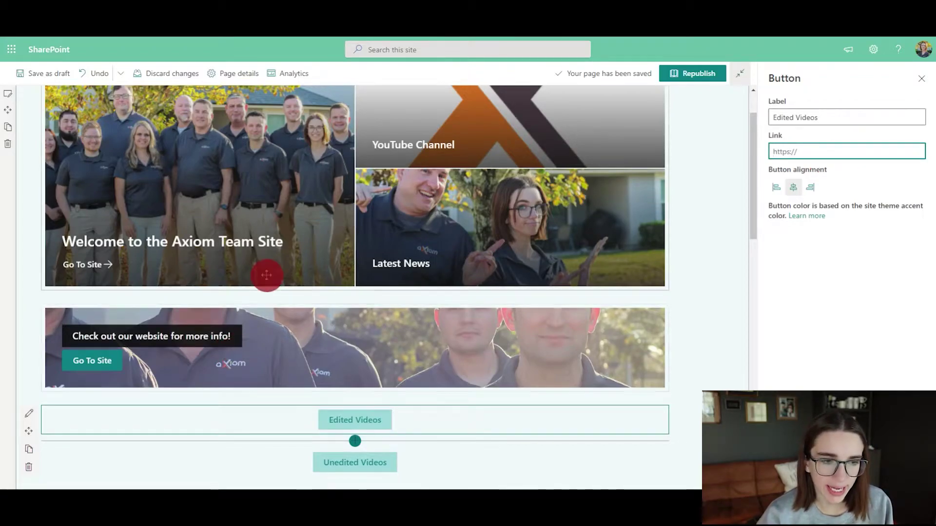
scroll(267, 275, down, 5)
scroll(268, 276, down, 3)
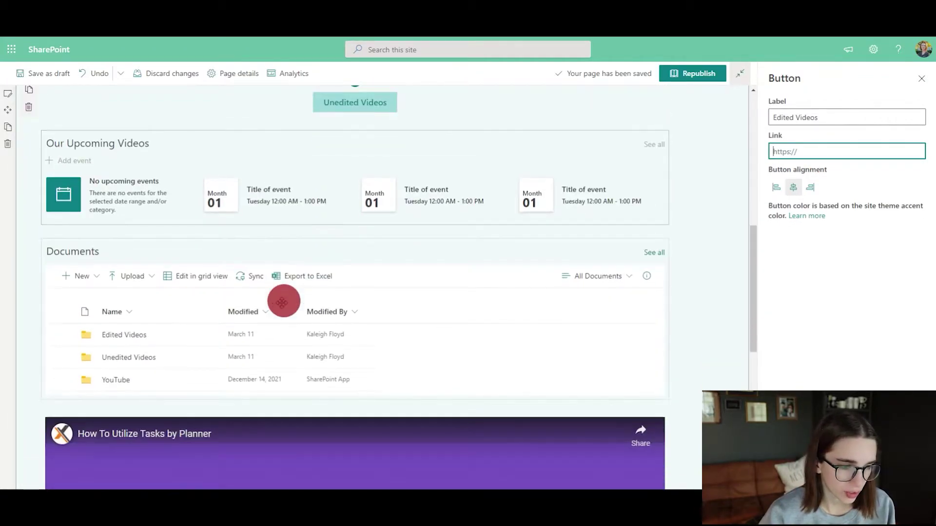
click(118, 332)
click(119, 331)
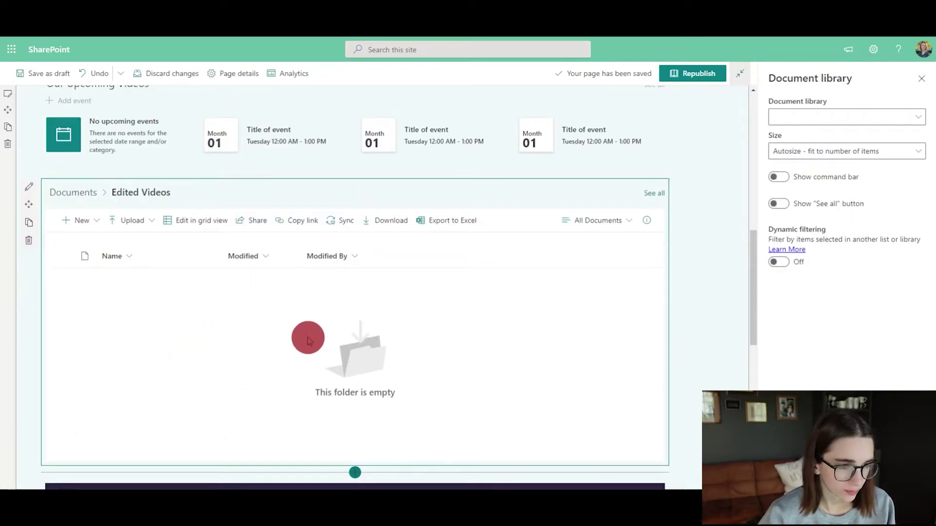
click(284, 223)
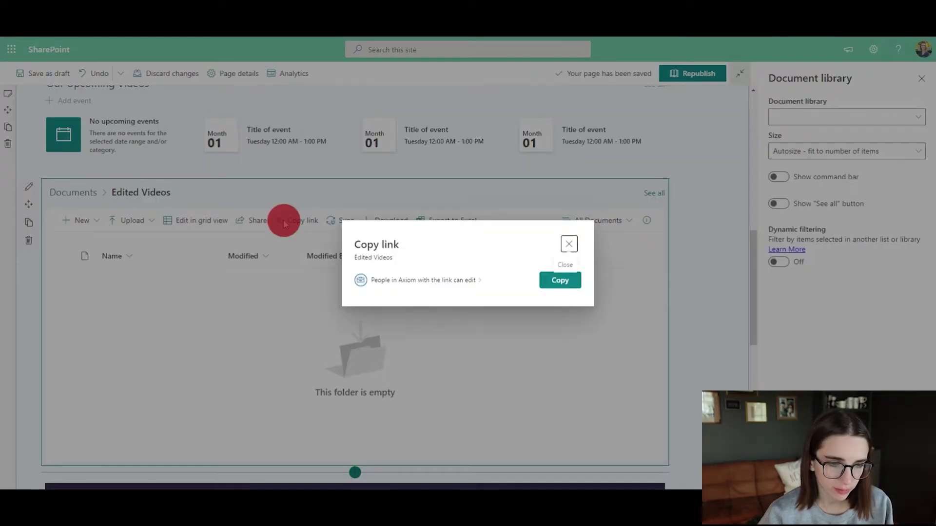
click(561, 288)
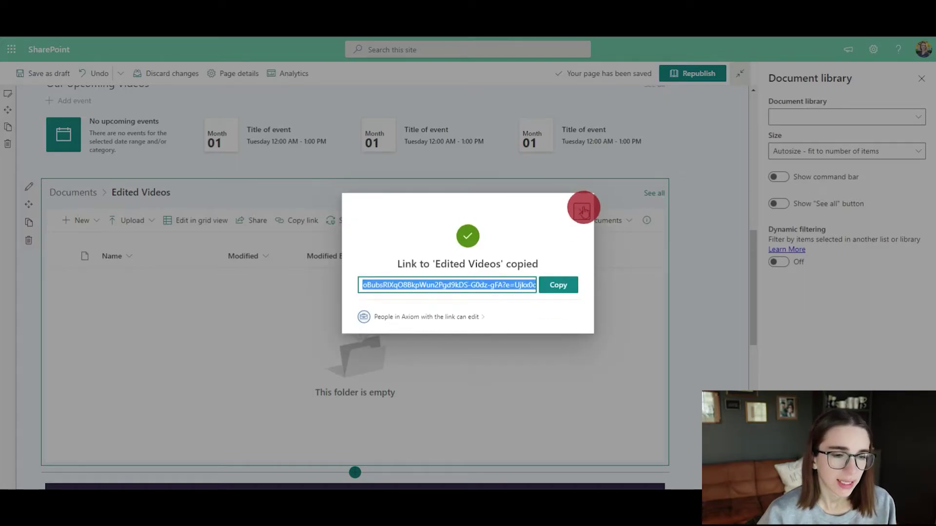
click(583, 207)
Paste the copied folder link into the Edited Videos button's Link and close its settings.
scroll(395, 280, up, 10)
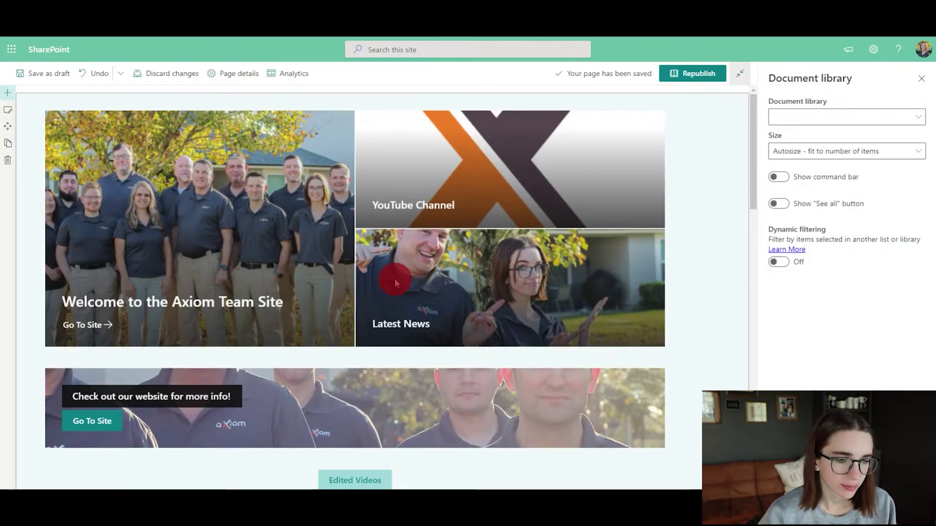
scroll(392, 288, down, 5)
click(410, 247)
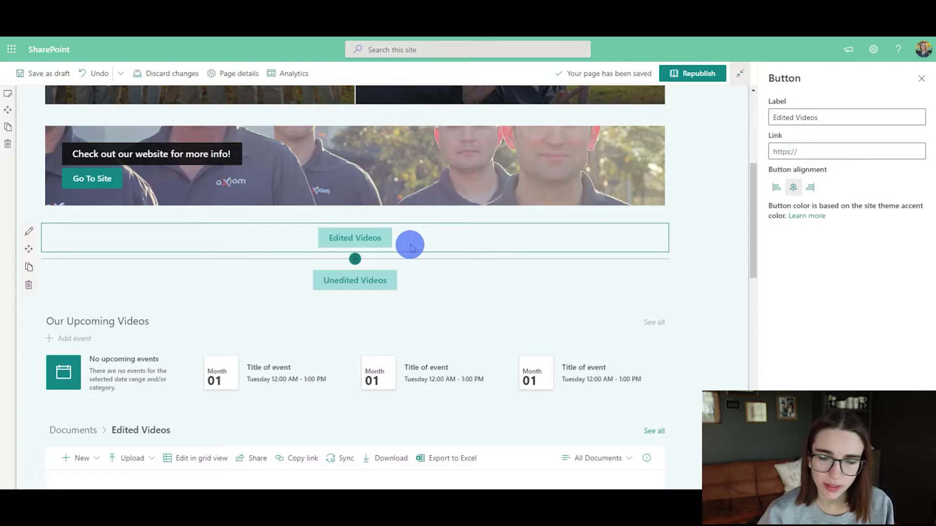
click(804, 151)
right_click(804, 151)
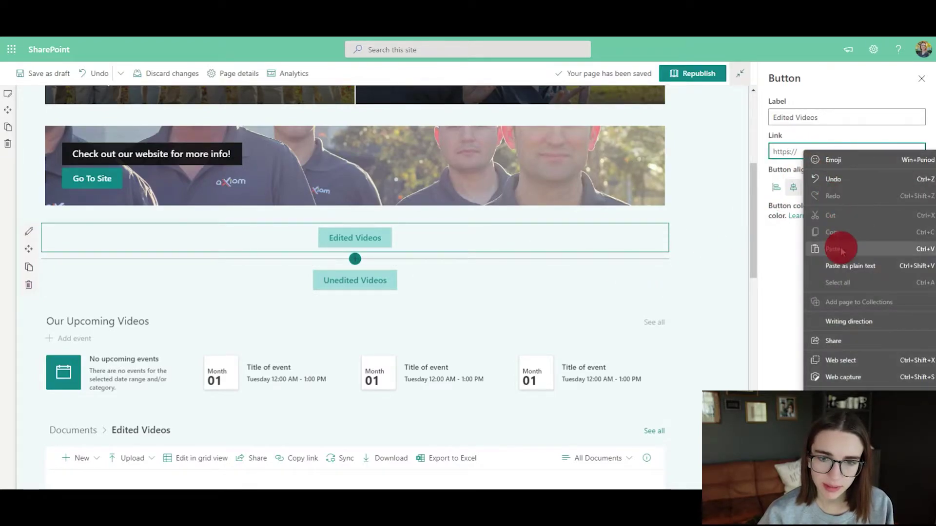
click(841, 252)
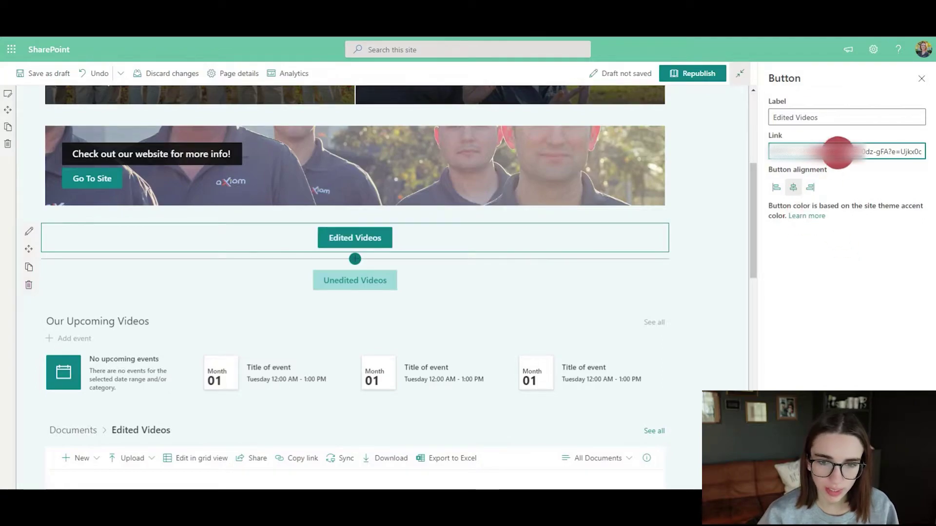
click(833, 268)
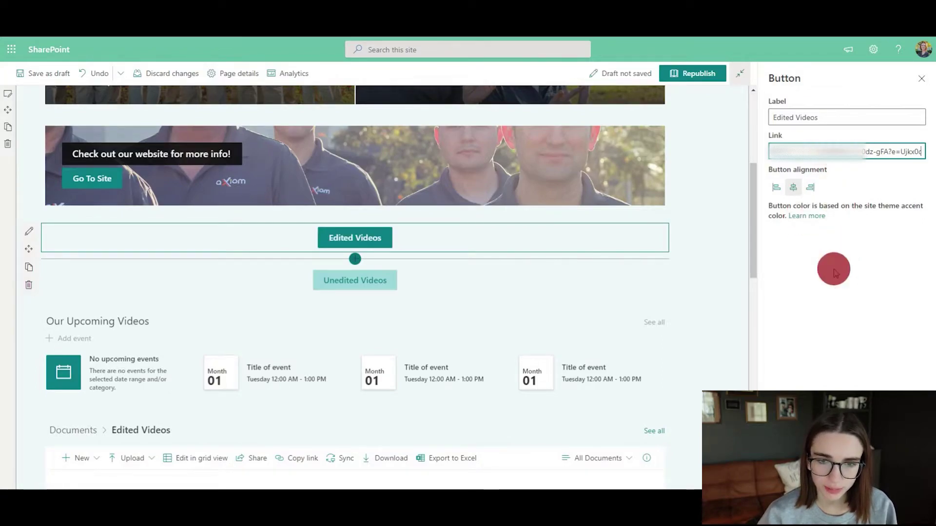
click(925, 78)
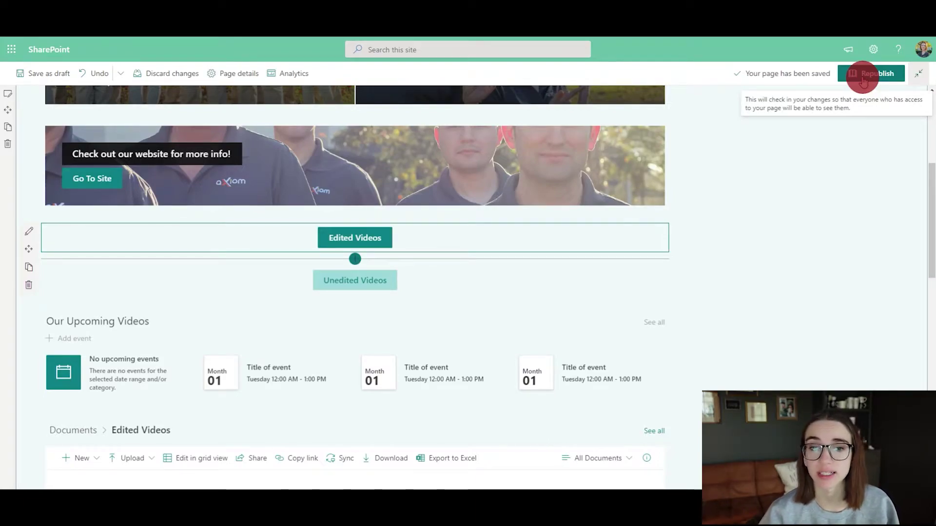
Republish the Marketing Team home page.
click(863, 78)
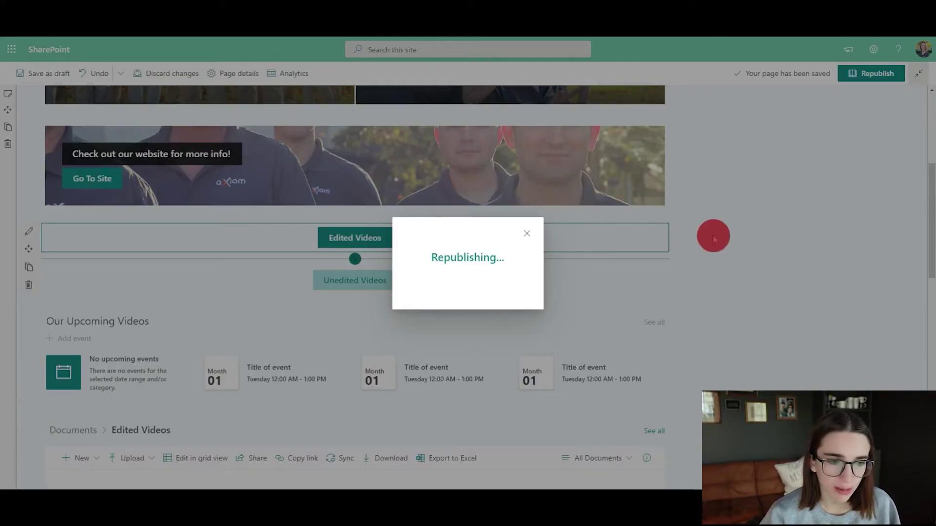
Test the Go To Site and Edited Videos button links on the published page.
scroll(719, 239, up, 5)
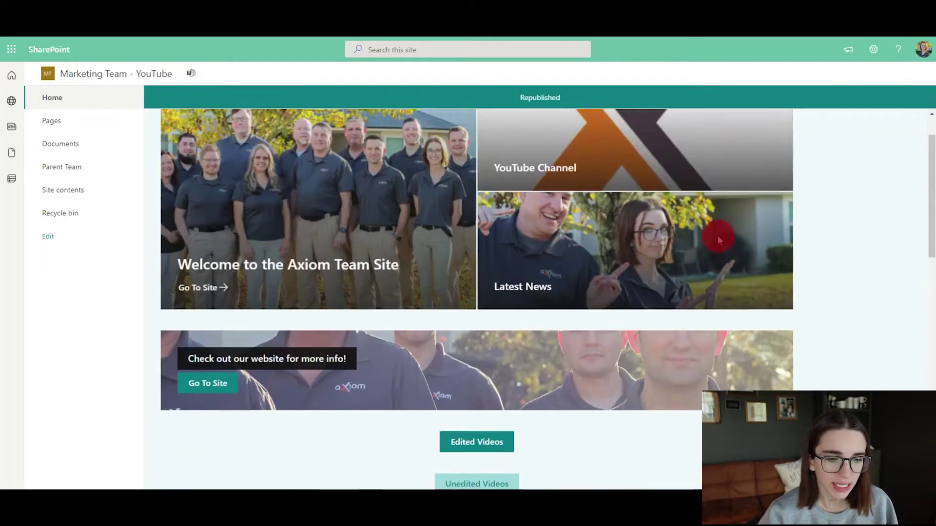
scroll(286, 359, down, 3)
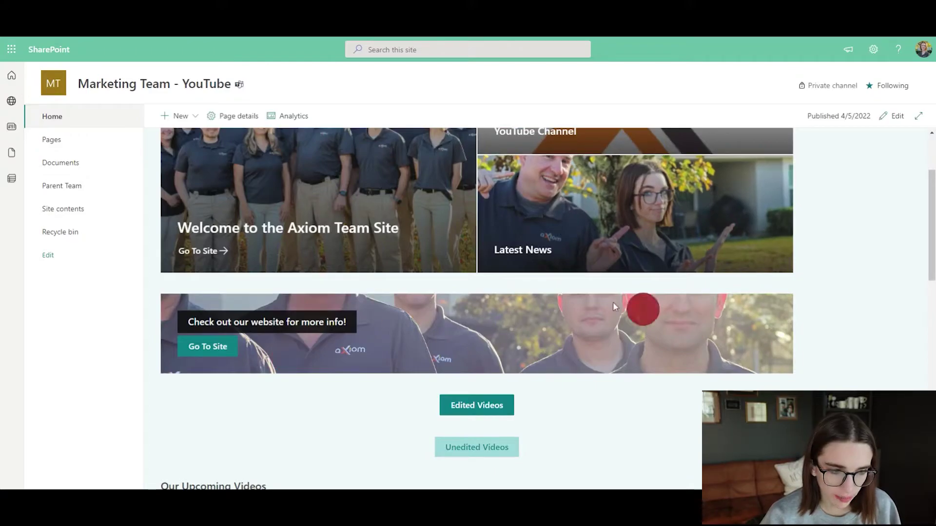
click(220, 350)
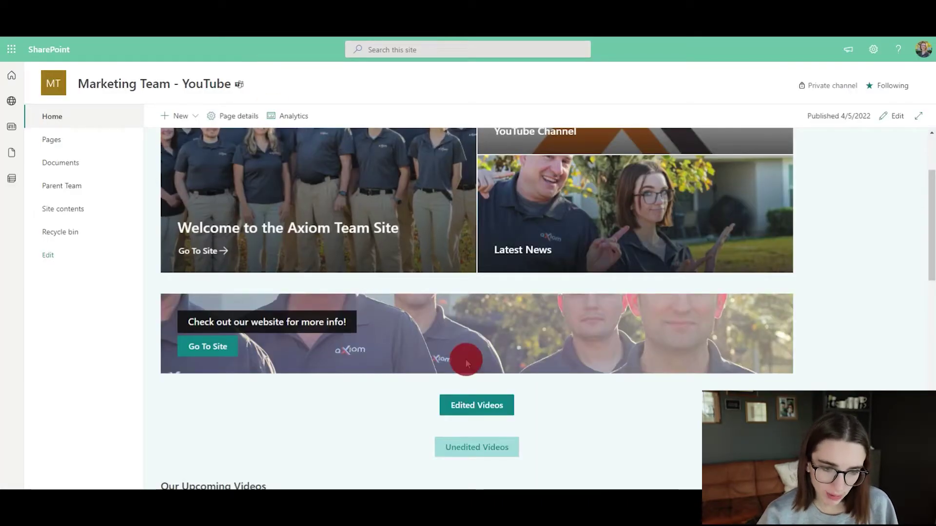
scroll(463, 358, down, 1)
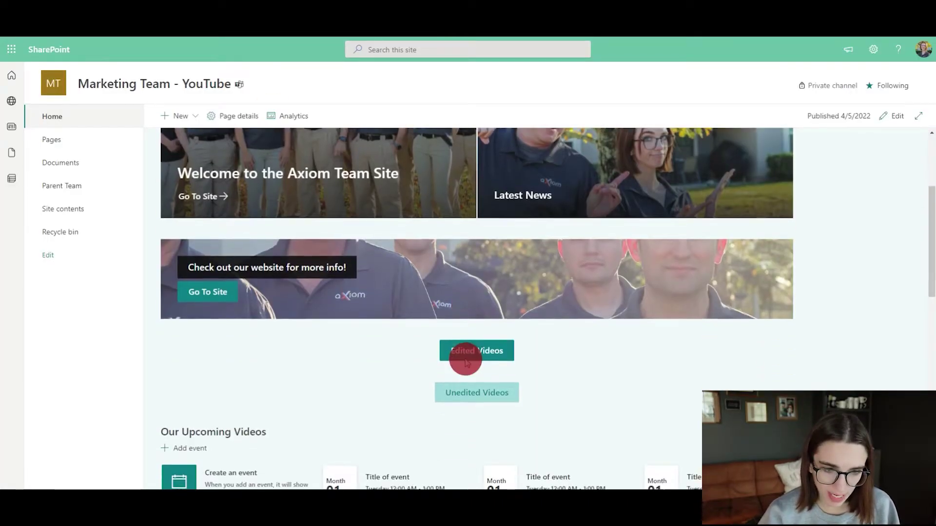
scroll(485, 357, down, 1)
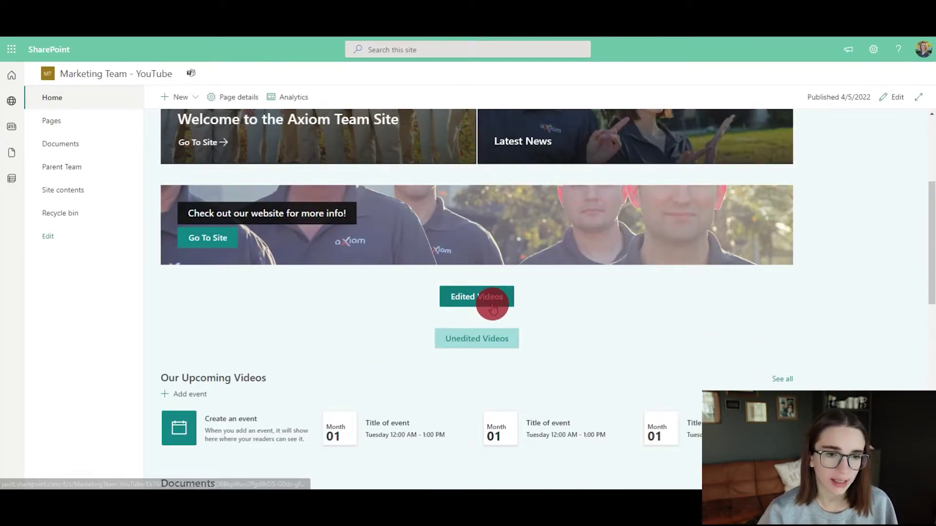
click(493, 306)
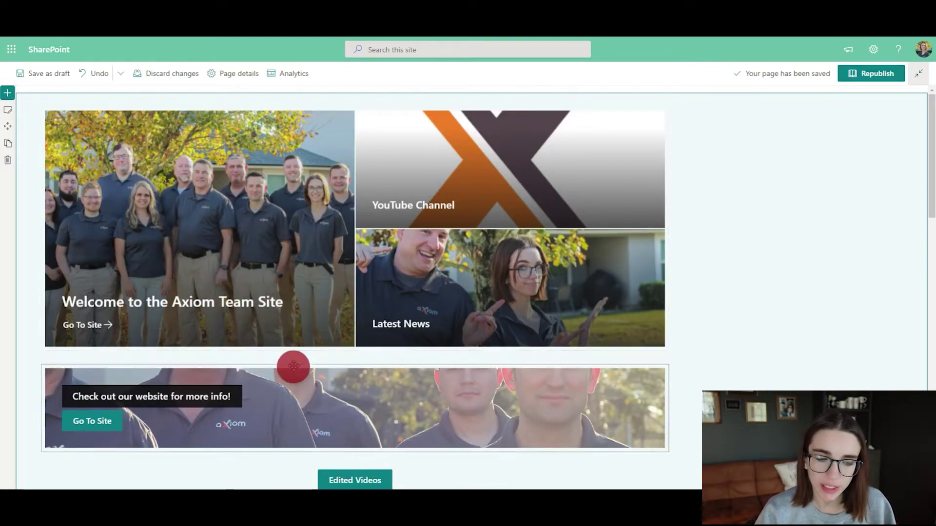
Drag the call-to-action banner down below the Our Latest Video embed, just above Comments.
scroll(292, 372, down, 1)
scroll(343, 353, down, 2)
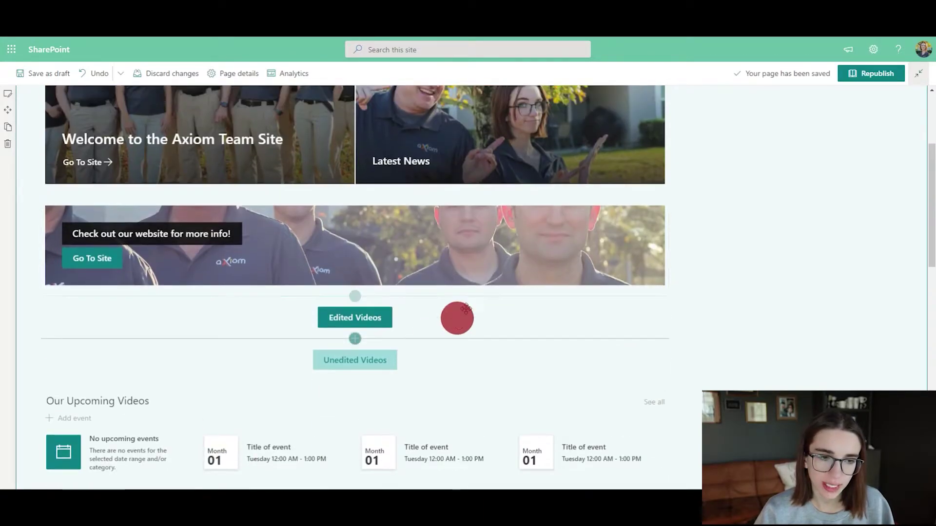
drag(405, 226, 328, 376)
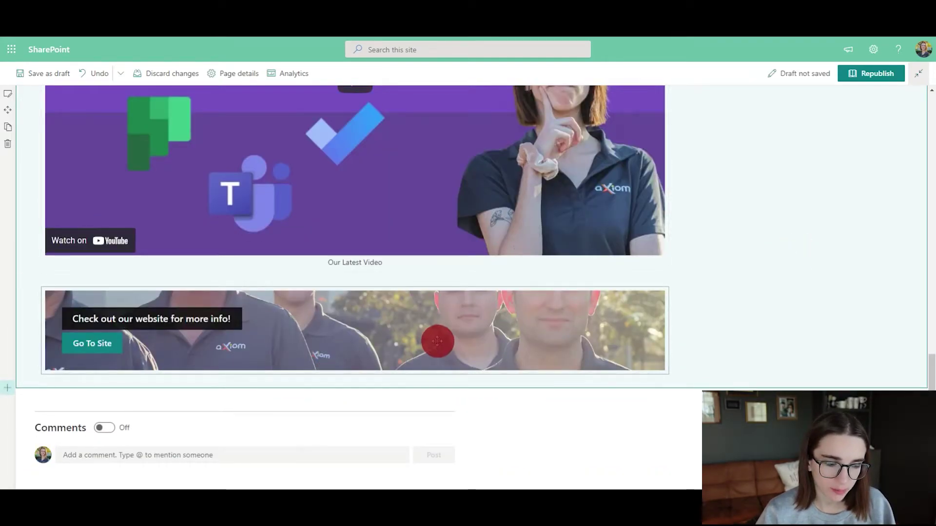
scroll(436, 341, up, 5)
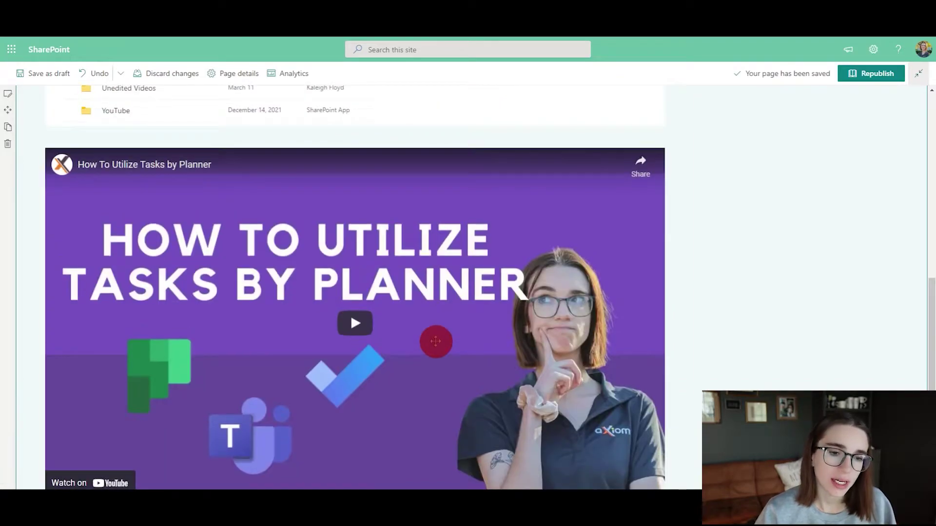
scroll(436, 341, up, 10)
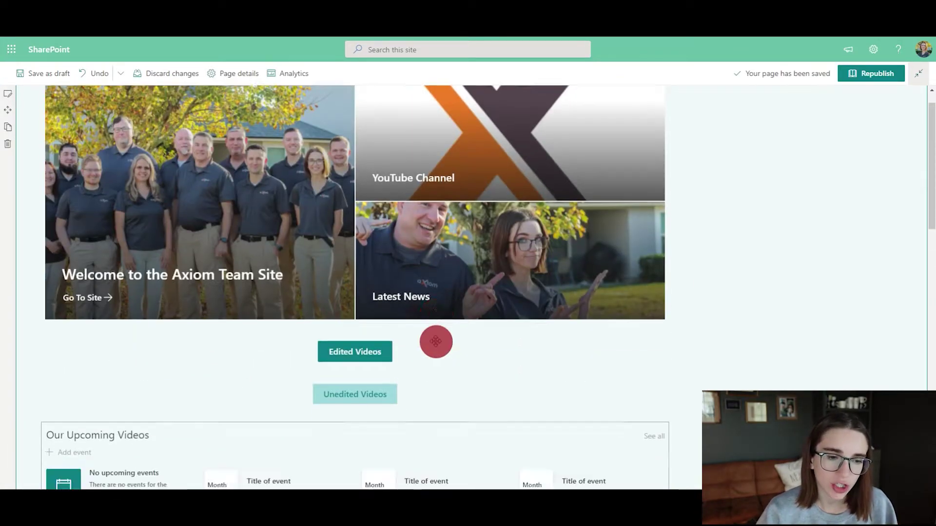
scroll(436, 341, down, 15)
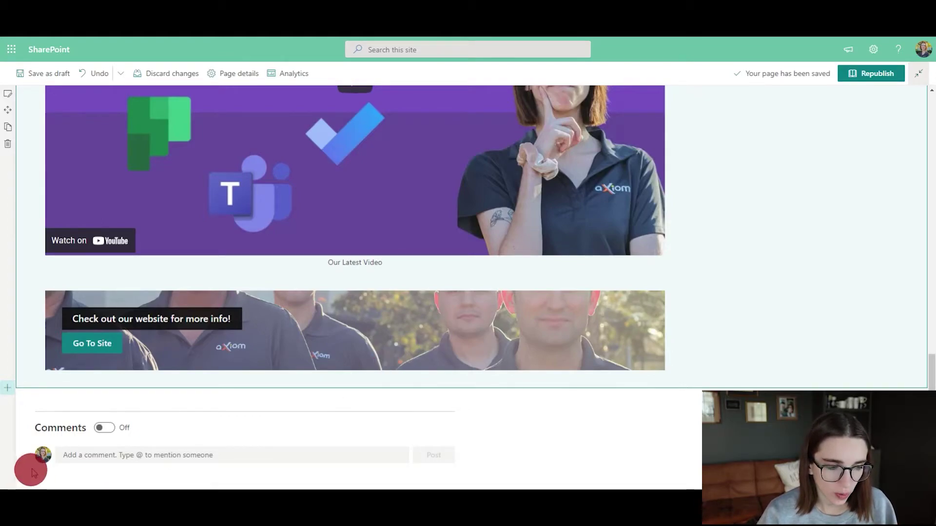
Switch the page's Comments toggle on and return to the top of the page.
click(101, 429)
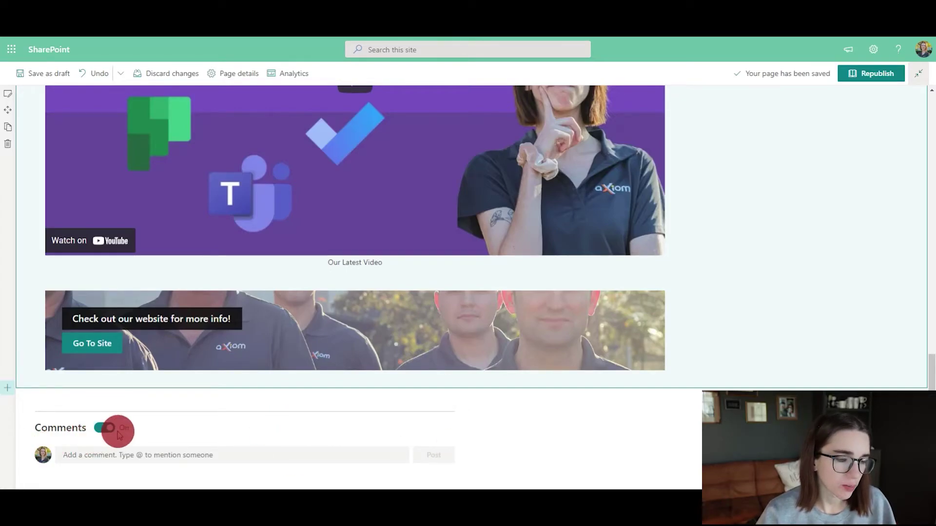
click(224, 78)
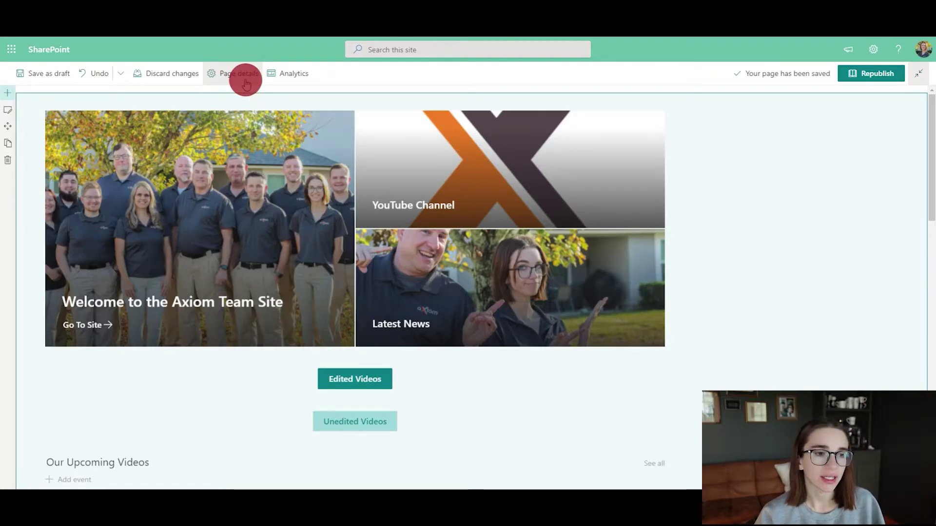
click(245, 82)
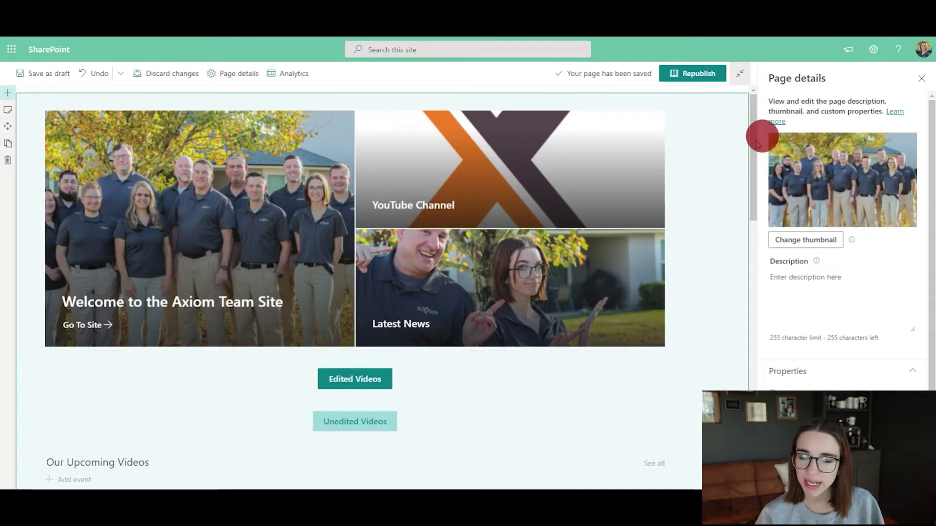
scroll(915, 229, down, 3)
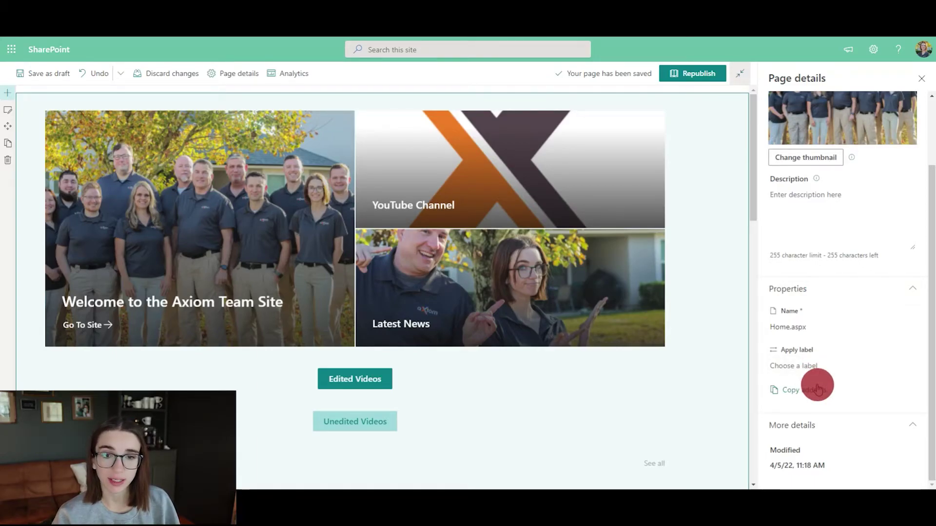
click(286, 77)
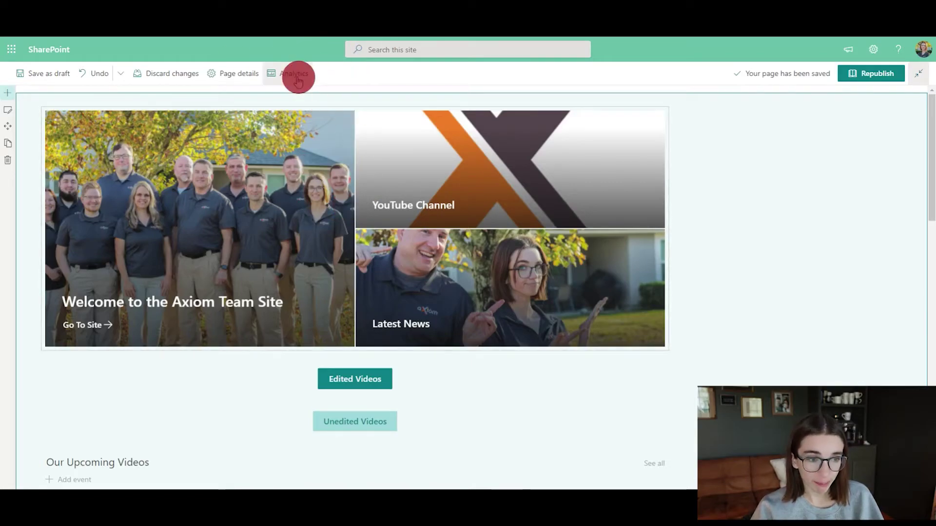
click(293, 77)
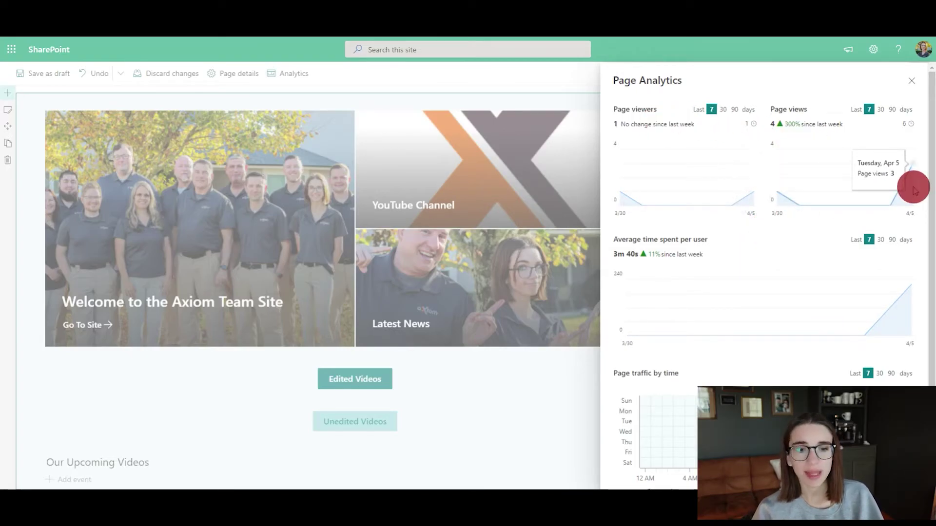
scroll(901, 188, down, 1)
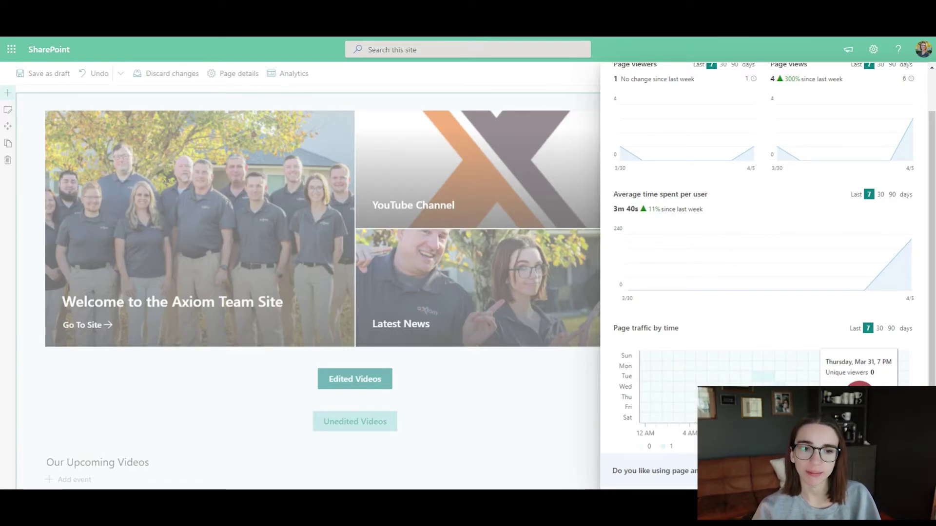
click(598, 101)
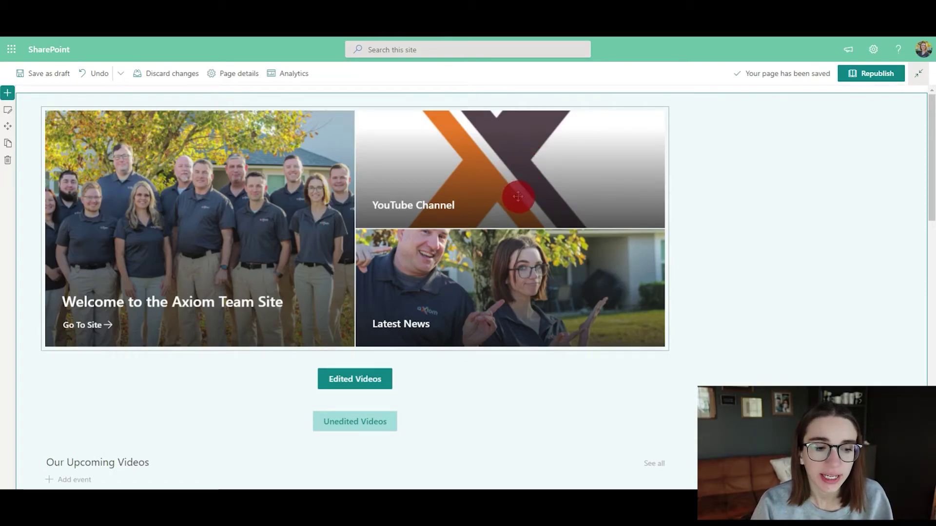
scroll(518, 196, down, 3)
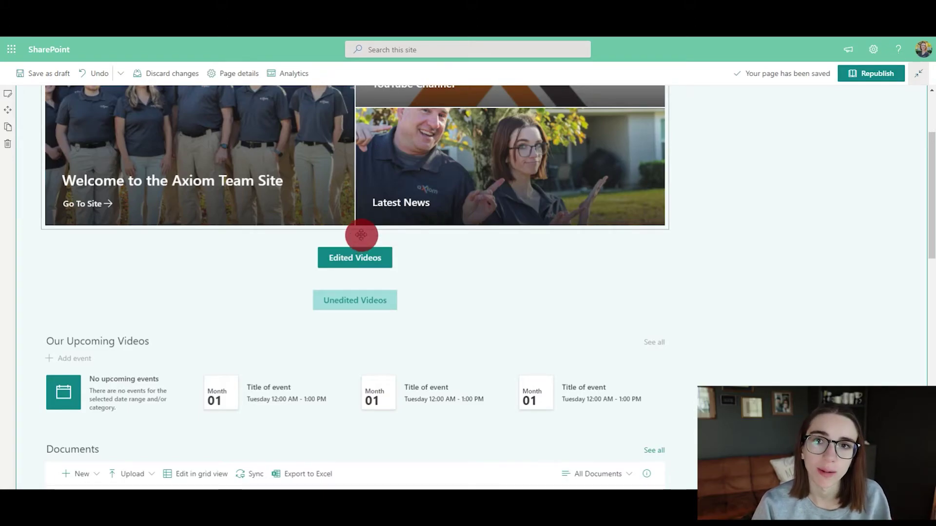
Open the web part picker between the hero and the Edited Videos button.
click(361, 234)
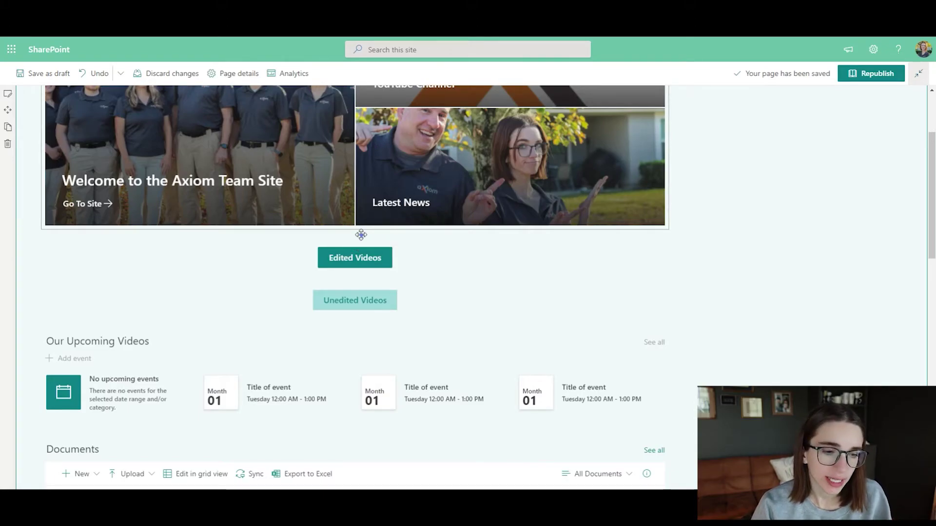
click(359, 340)
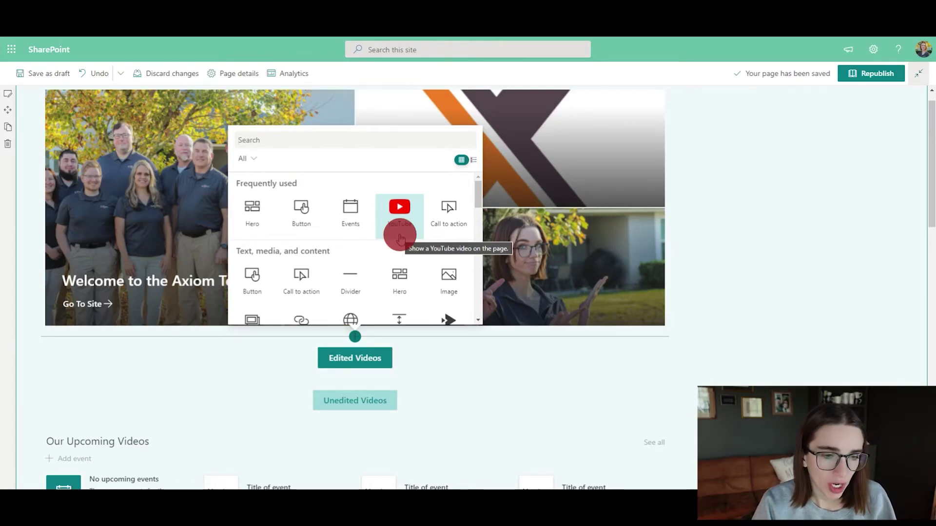
scroll(365, 271, down, 3)
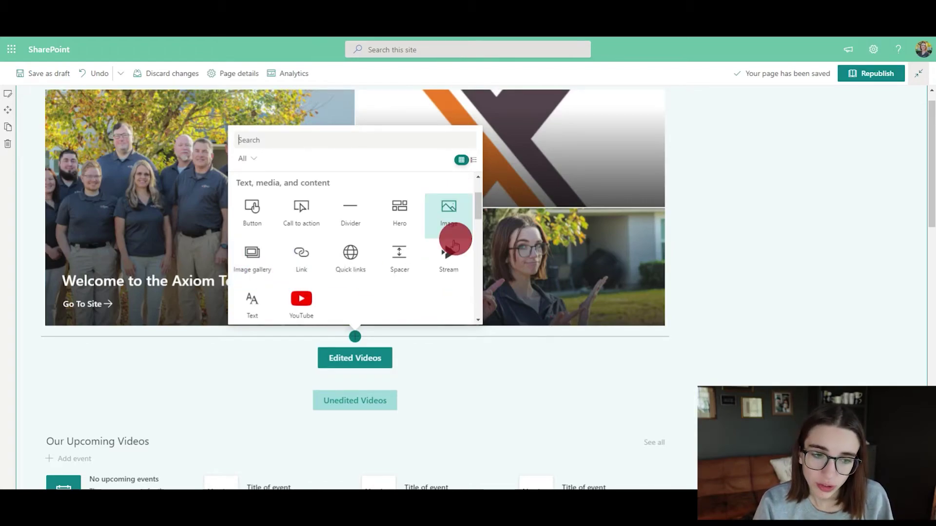
scroll(435, 265, down, 2)
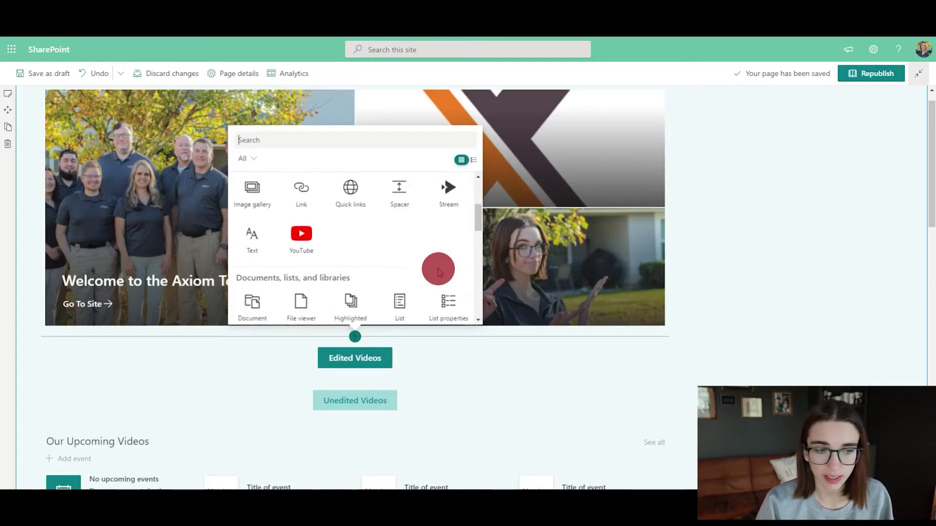
scroll(317, 238, down, 1)
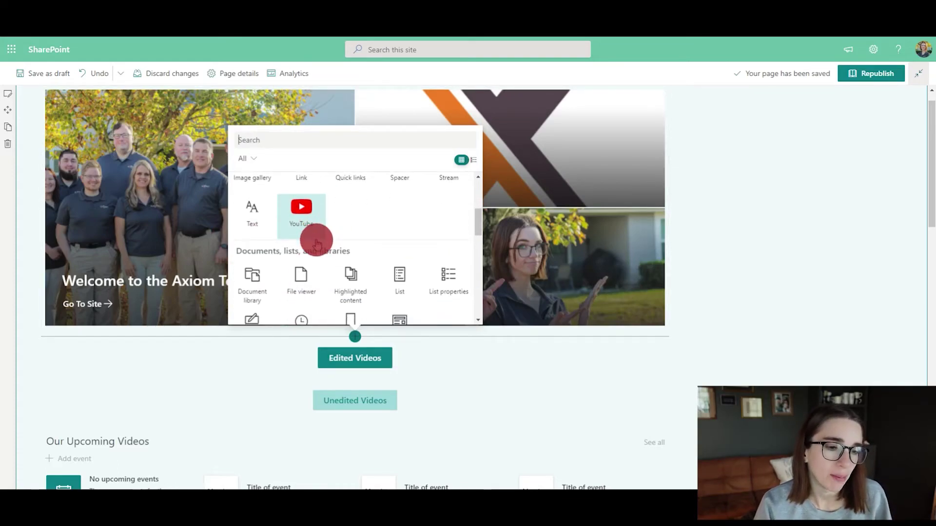
scroll(314, 240, down, 1)
scroll(461, 305, down, 1)
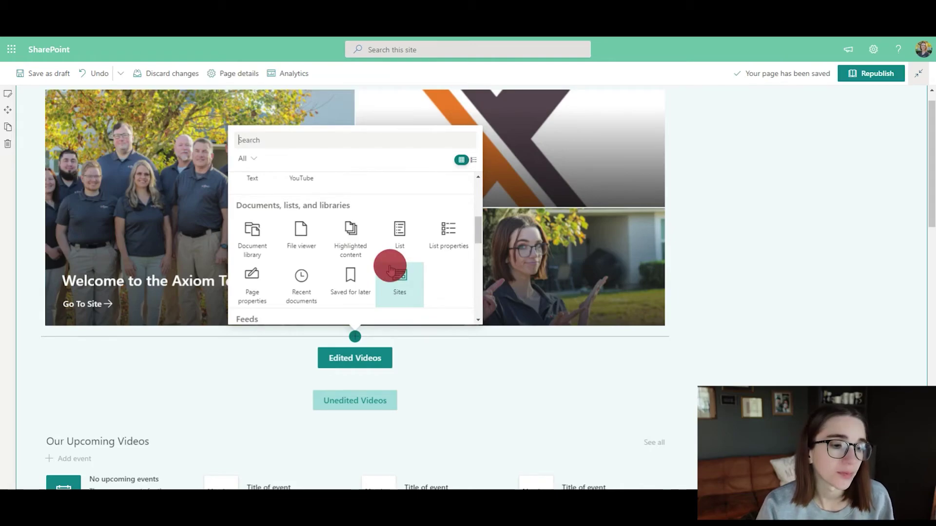
scroll(391, 267, down, 2)
scroll(391, 266, down, 1)
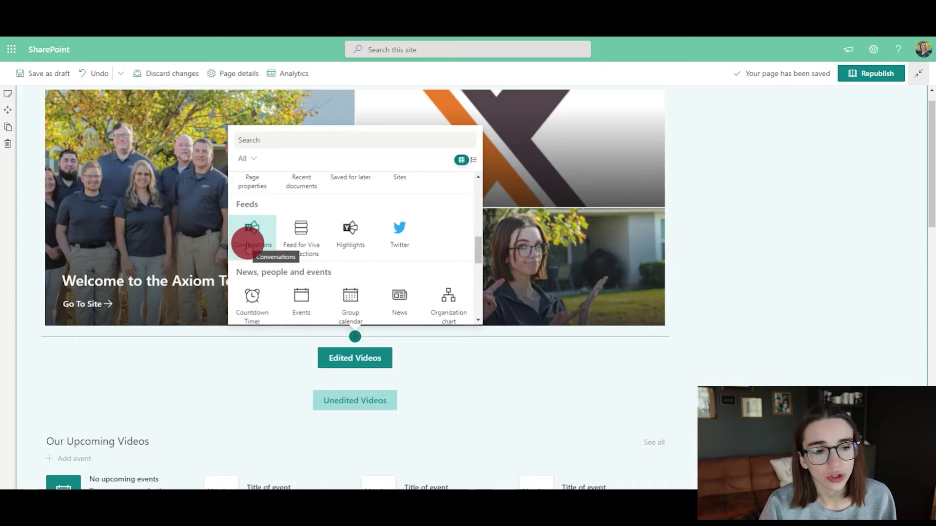
scroll(263, 225, down, 2)
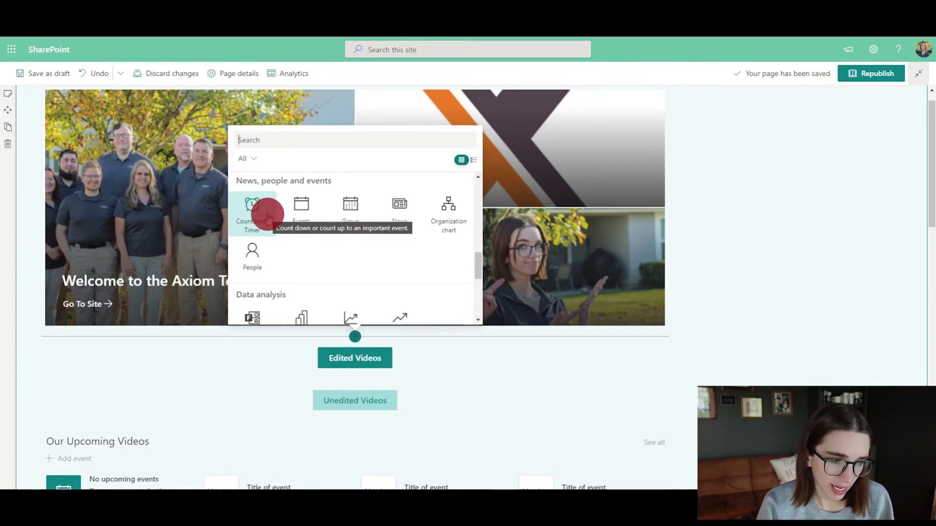
click(268, 218)
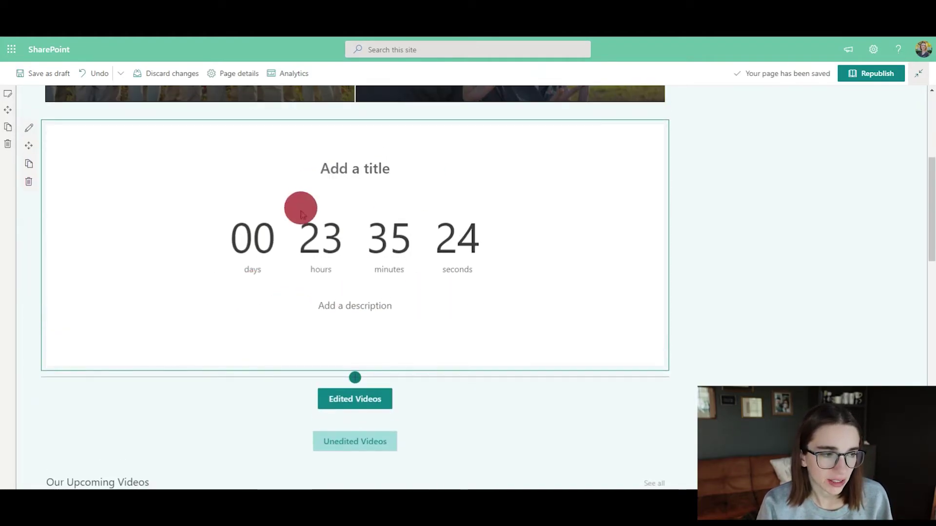
Check the Countdown Timer settings, counting down to Wed Apr 06 2022, 11:00 AM Eastern.
click(31, 130)
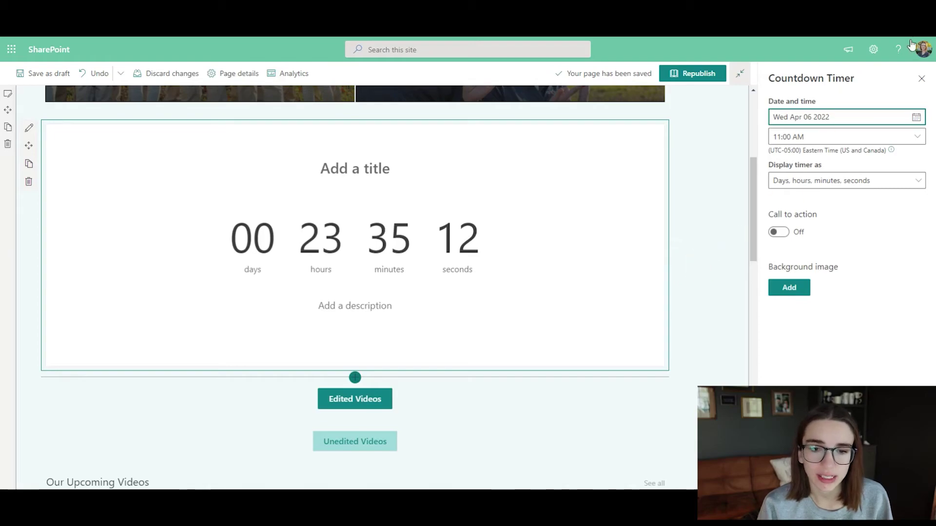
click(929, 83)
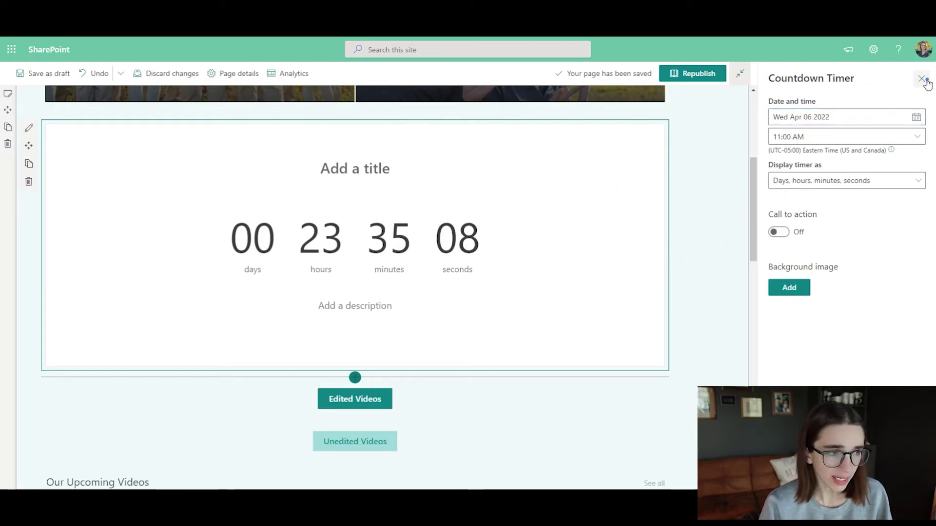
Delete the Countdown Timer web part and reselect the hero section above the Edited Videos button.
click(26, 187)
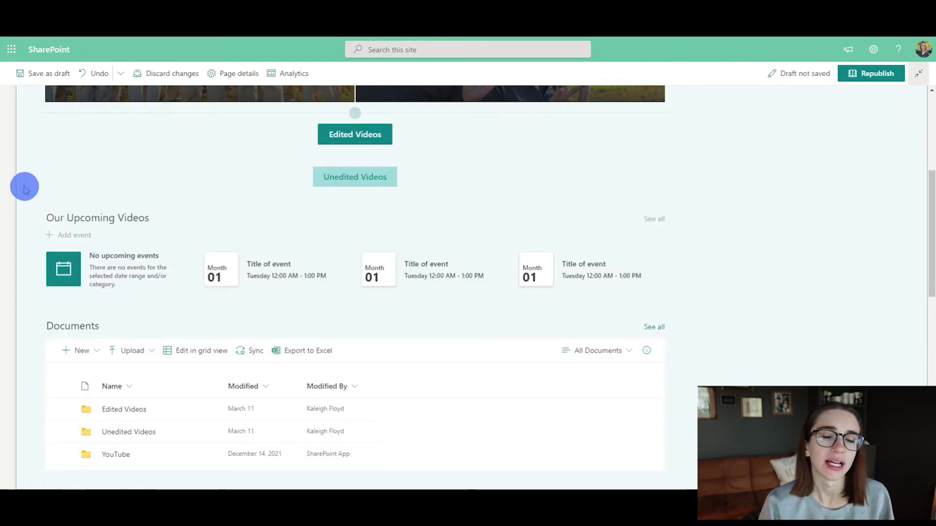
click(480, 229)
scroll(471, 230, up, 5)
click(472, 233)
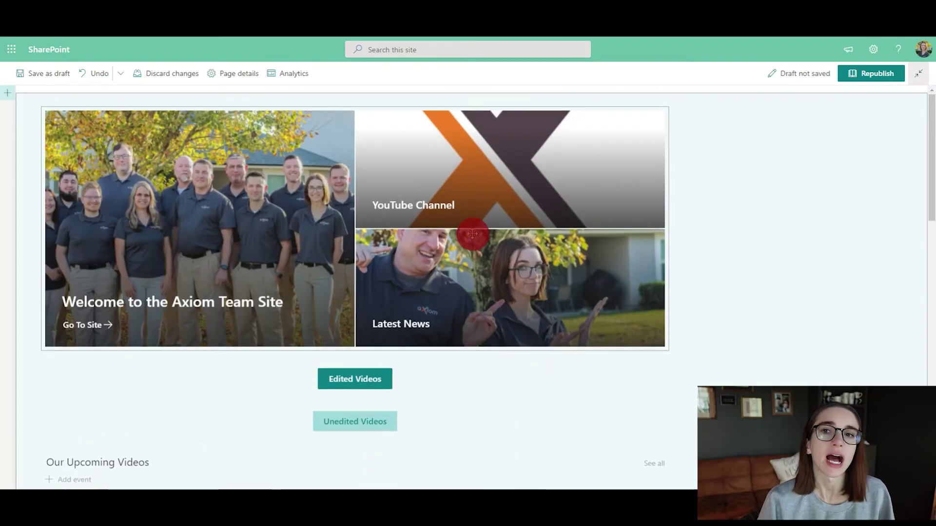